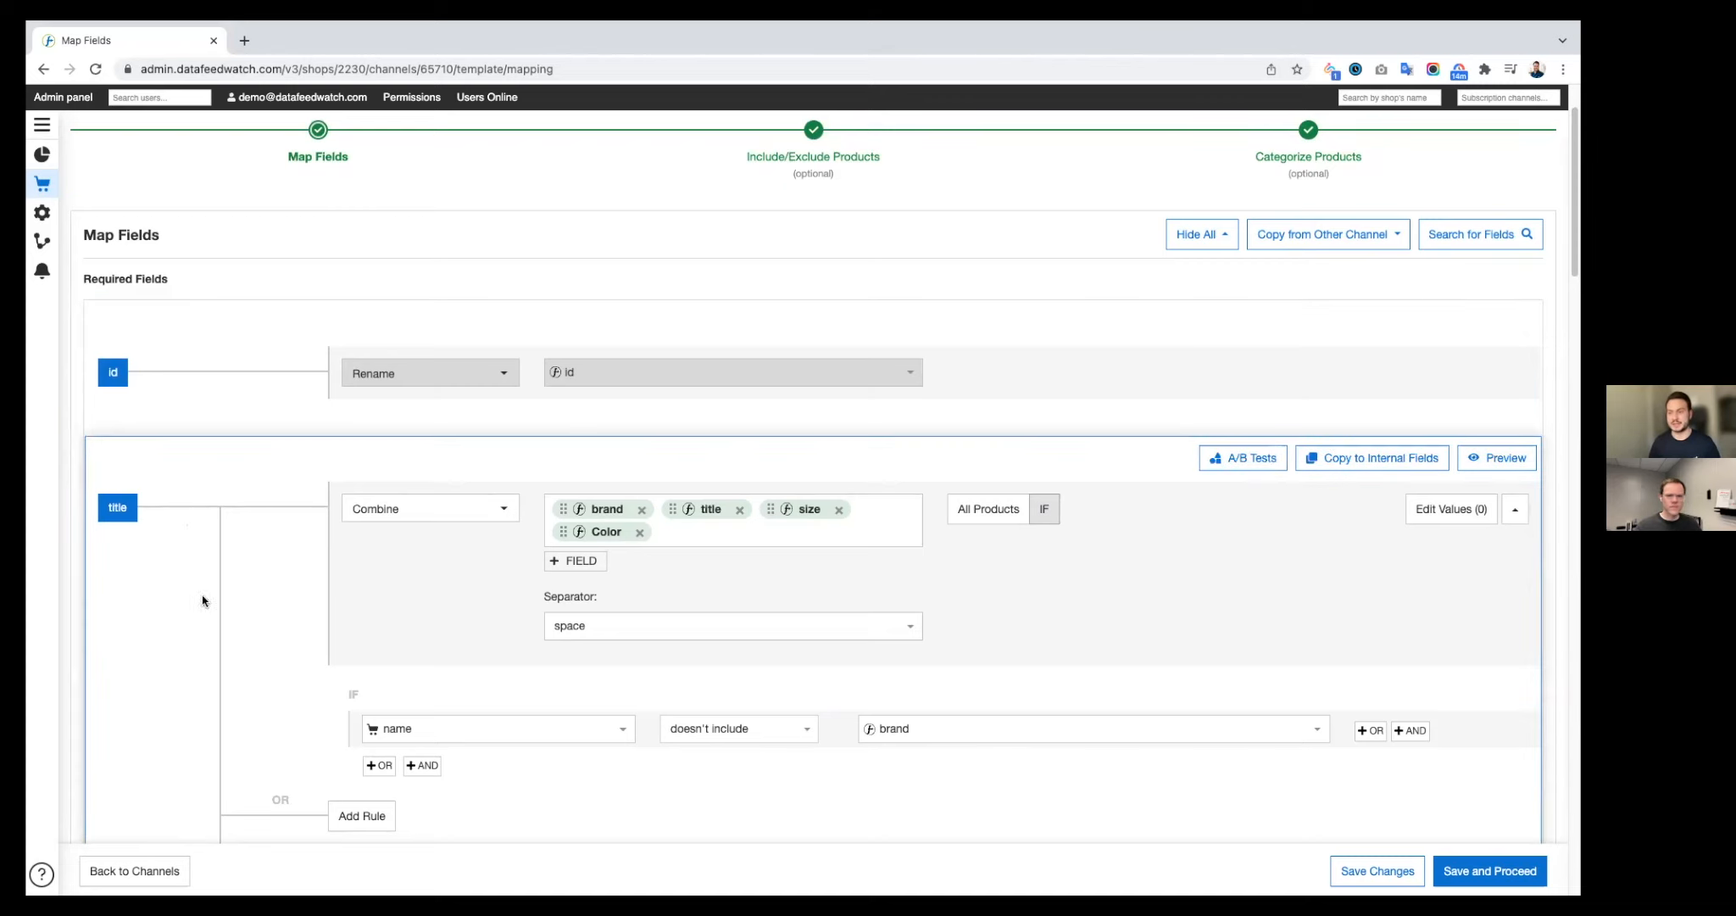
# Review the mapping types available for the title field's combined rule.
pyautogui.scroll(-3, 216, 670)
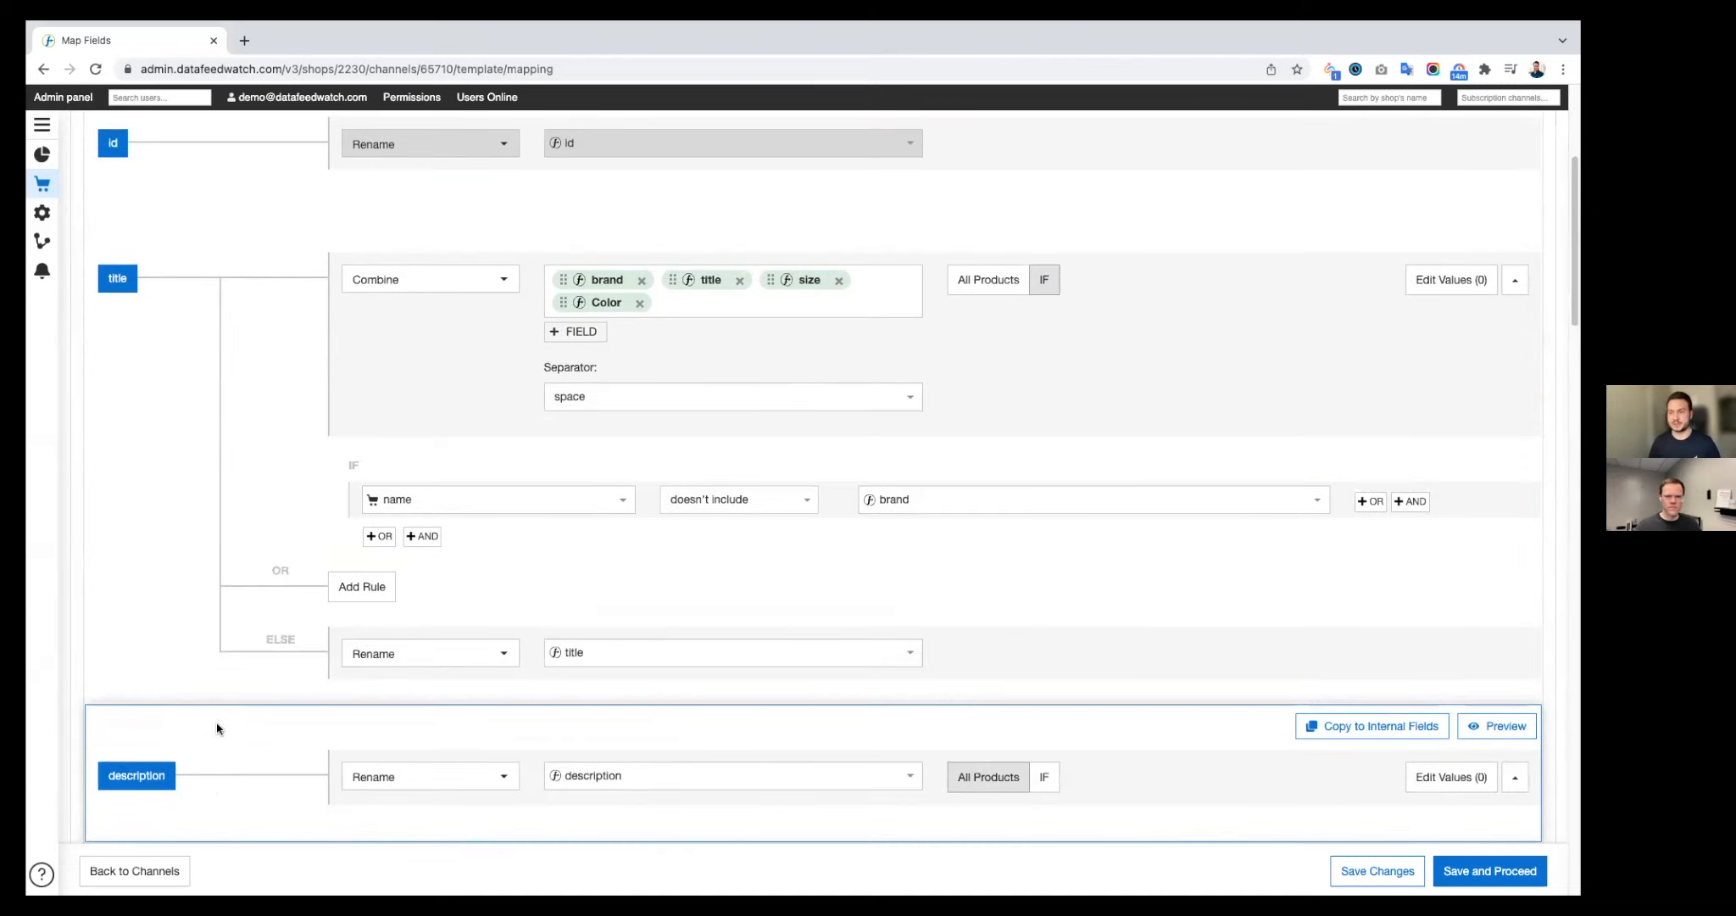
pyautogui.click(386, 289)
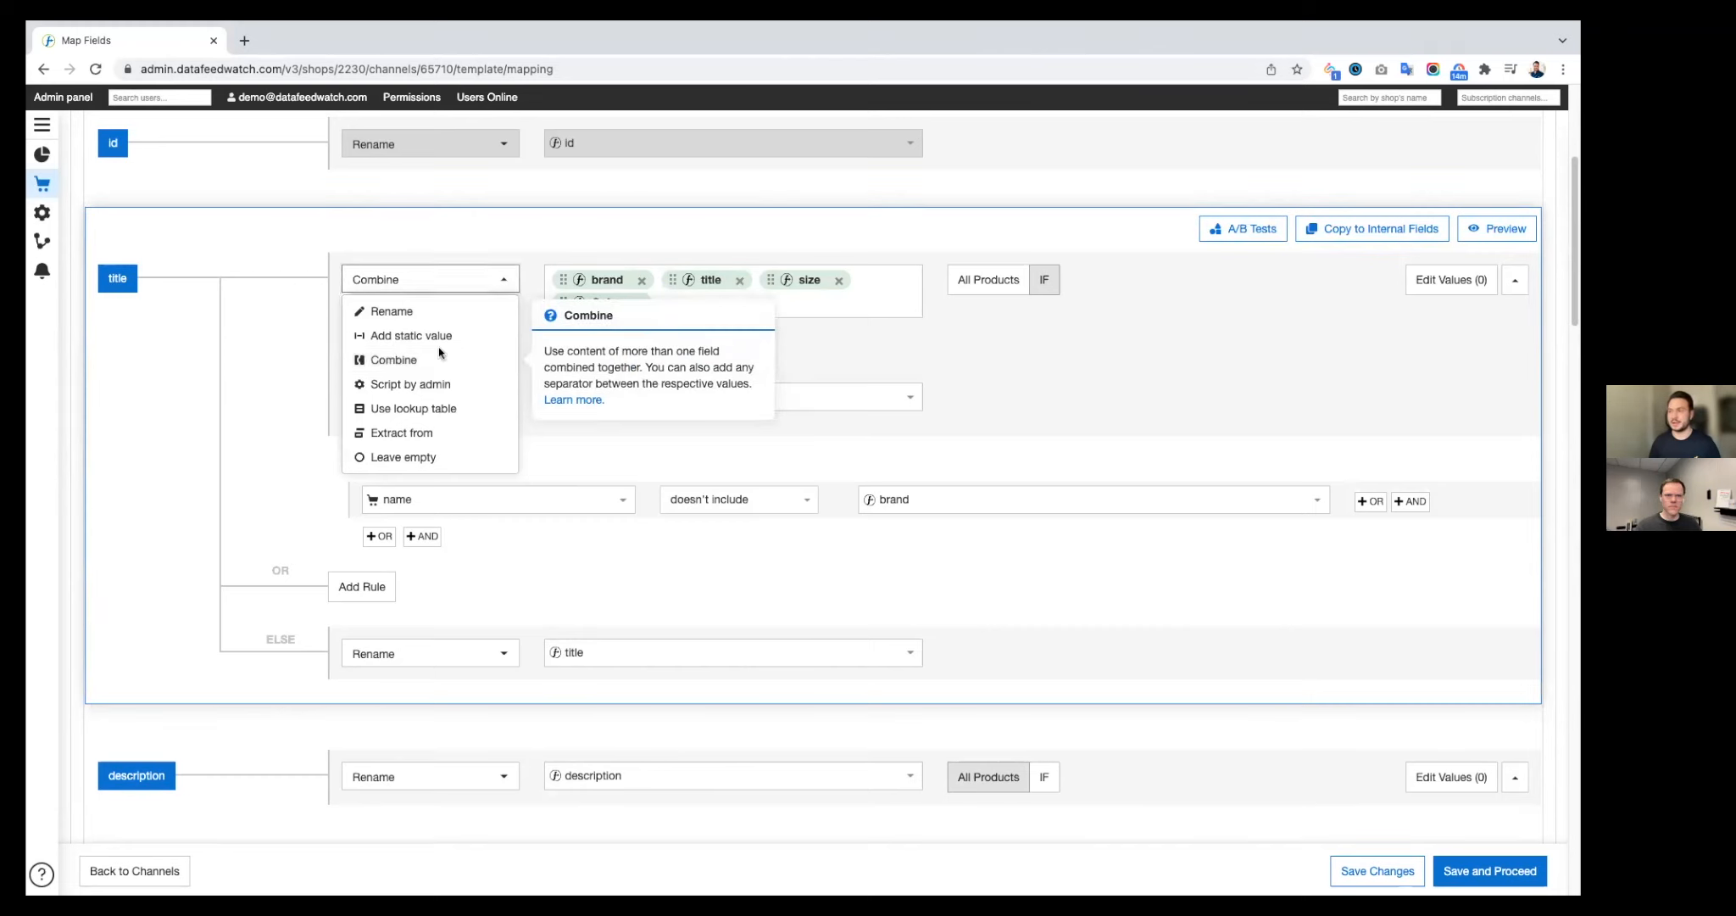
pyautogui.click(302, 357)
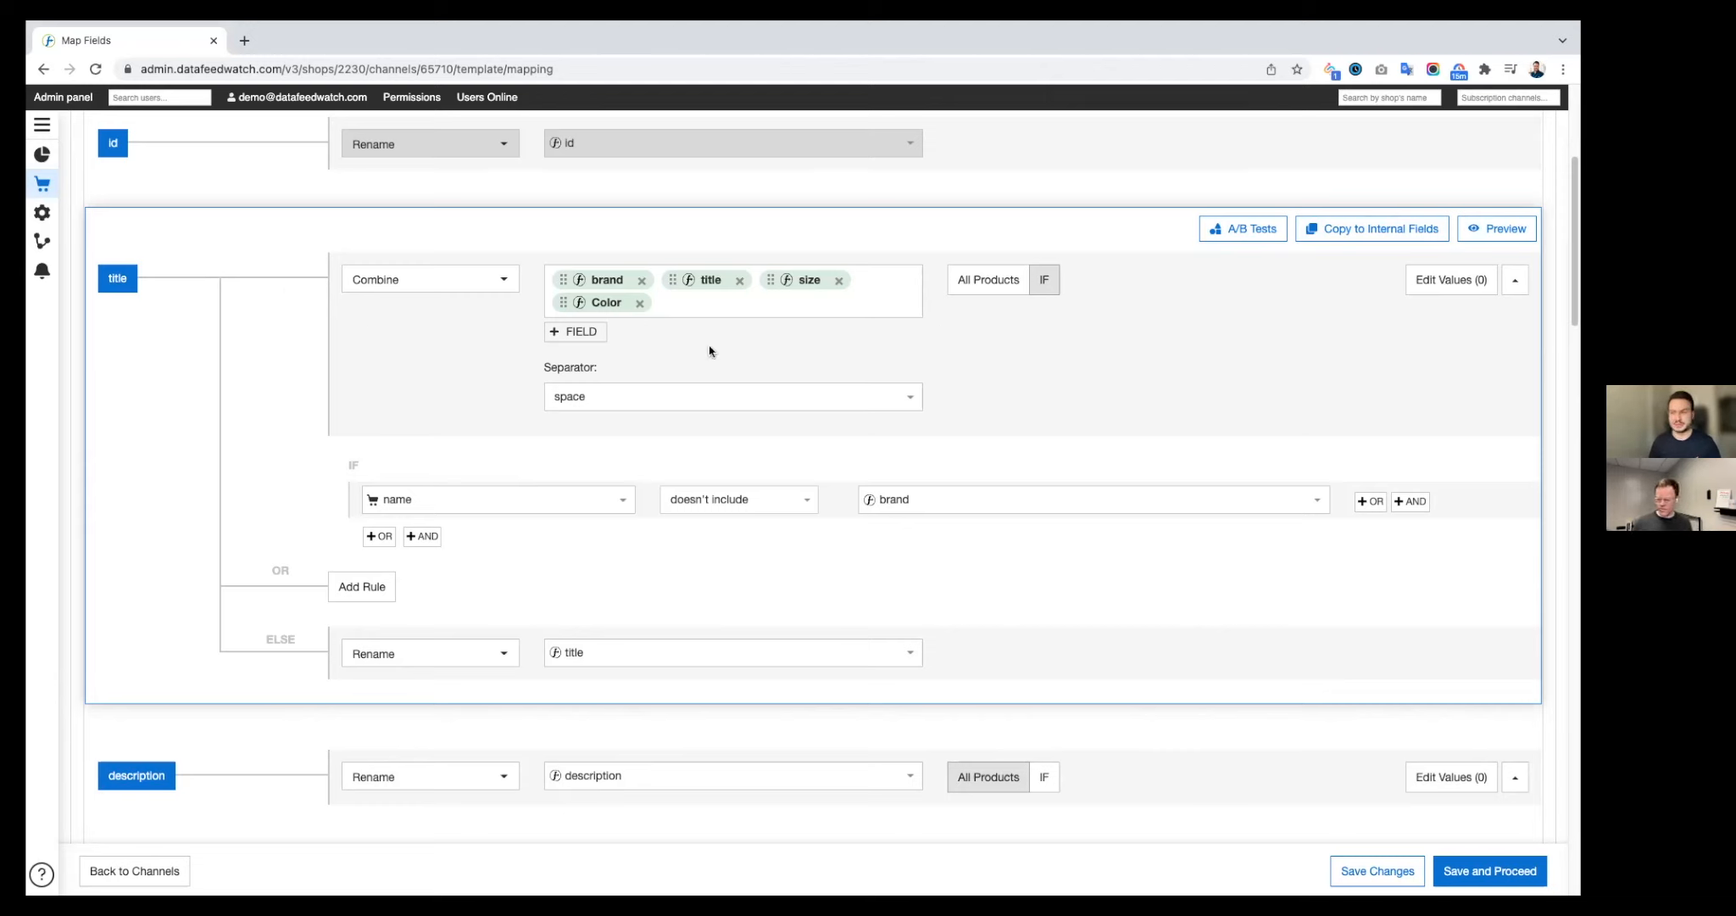
# Open the value editor for the title field, review its mapping types, and cancel without adding a rule.
pyautogui.click(1446, 283)
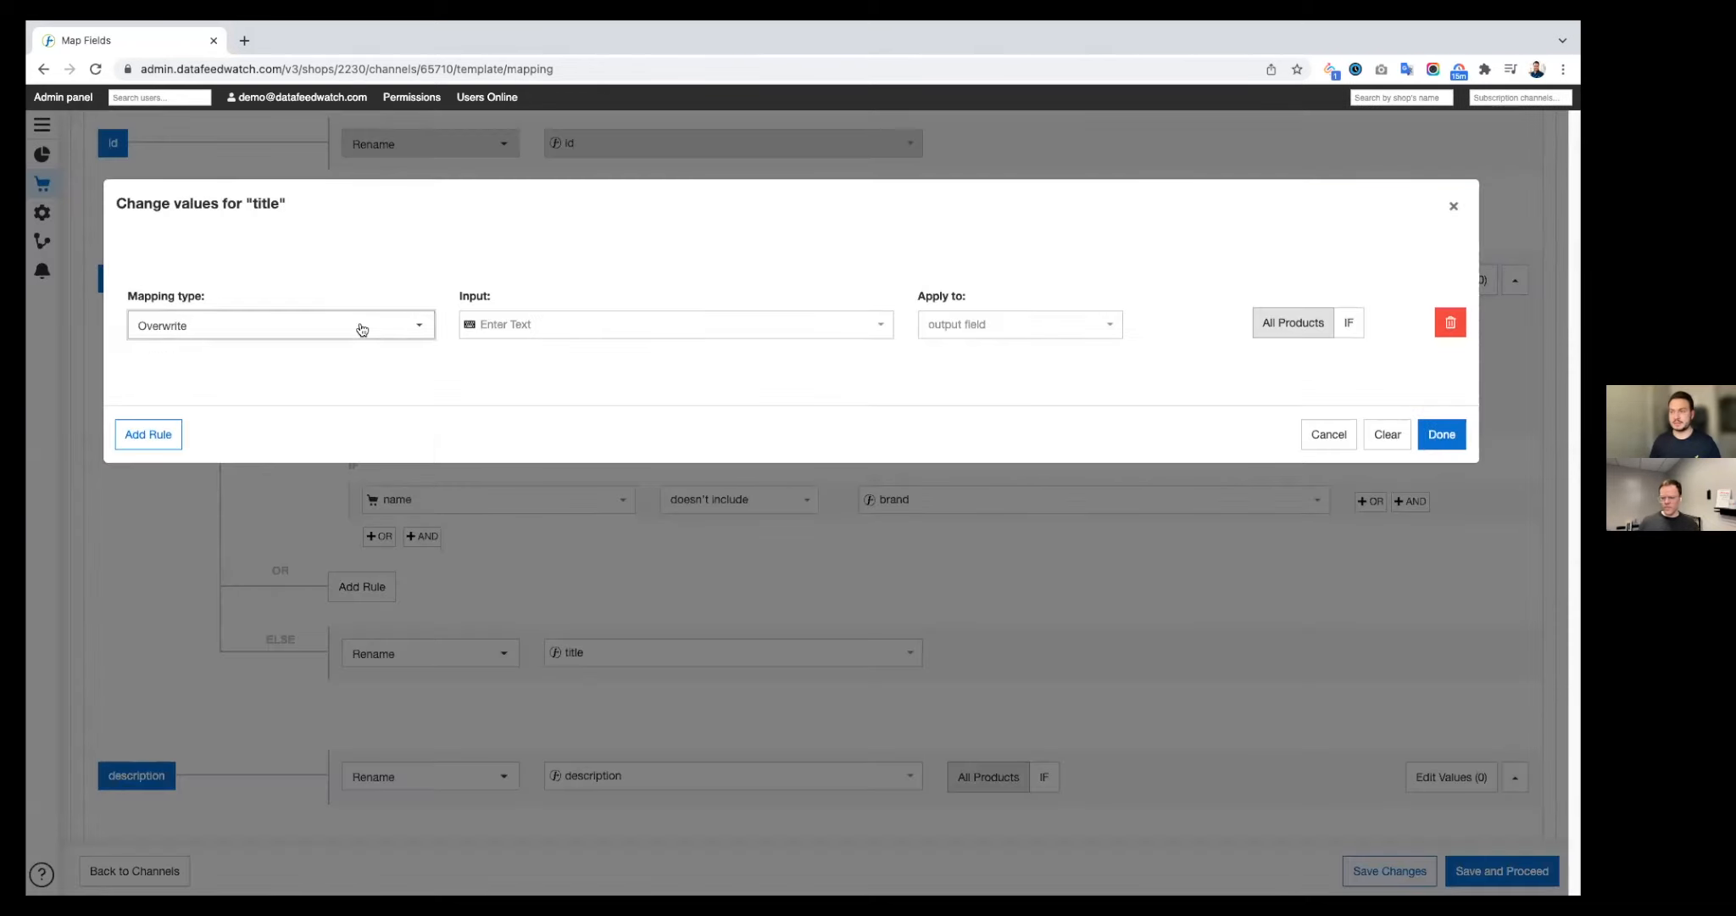
pyautogui.click(361, 327)
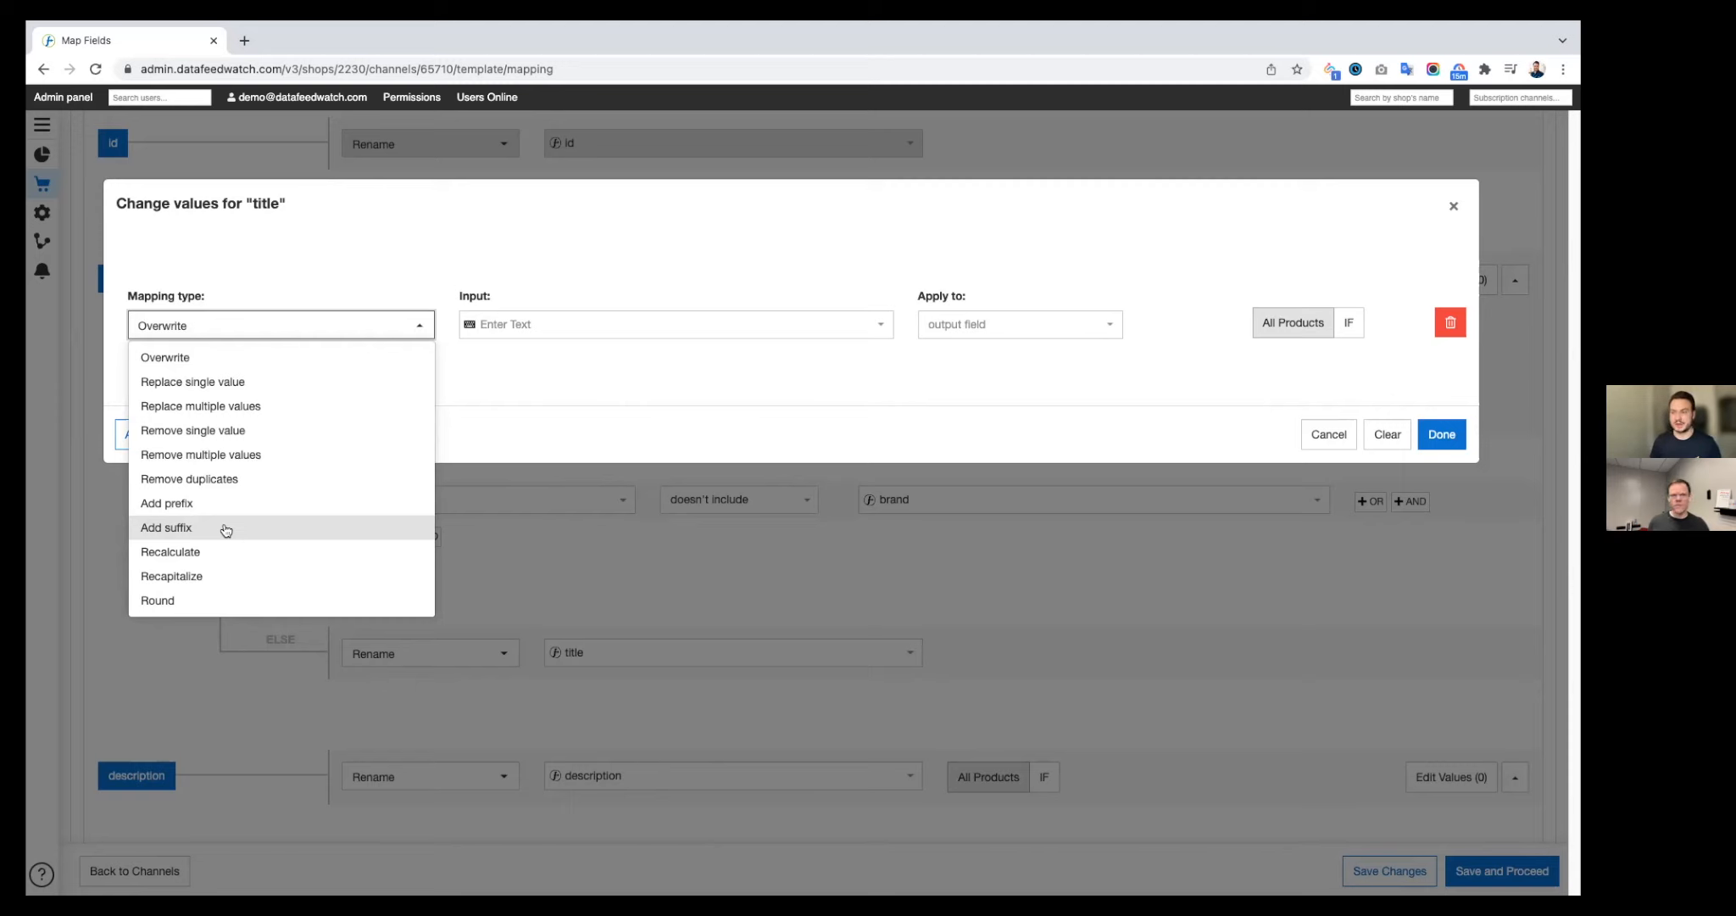
pyautogui.click(714, 431)
pyautogui.click(1324, 434)
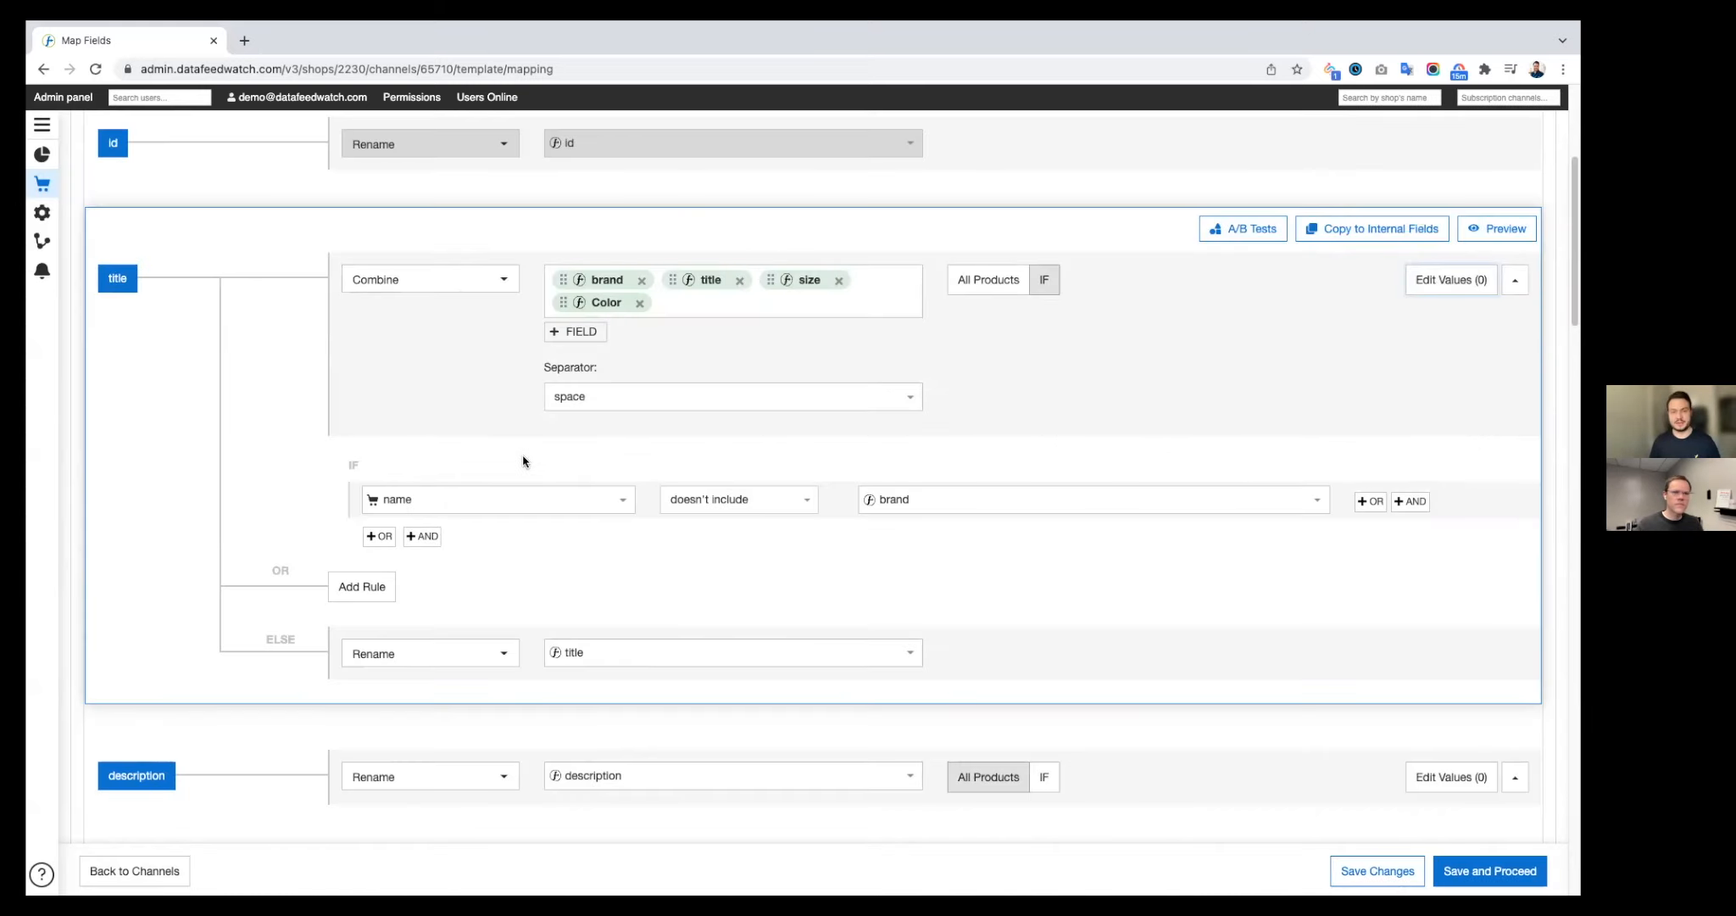
# Examine the remaining required field mappings and the optional ones down to custom_label_0.
pyautogui.scroll(-1, 453, 547)
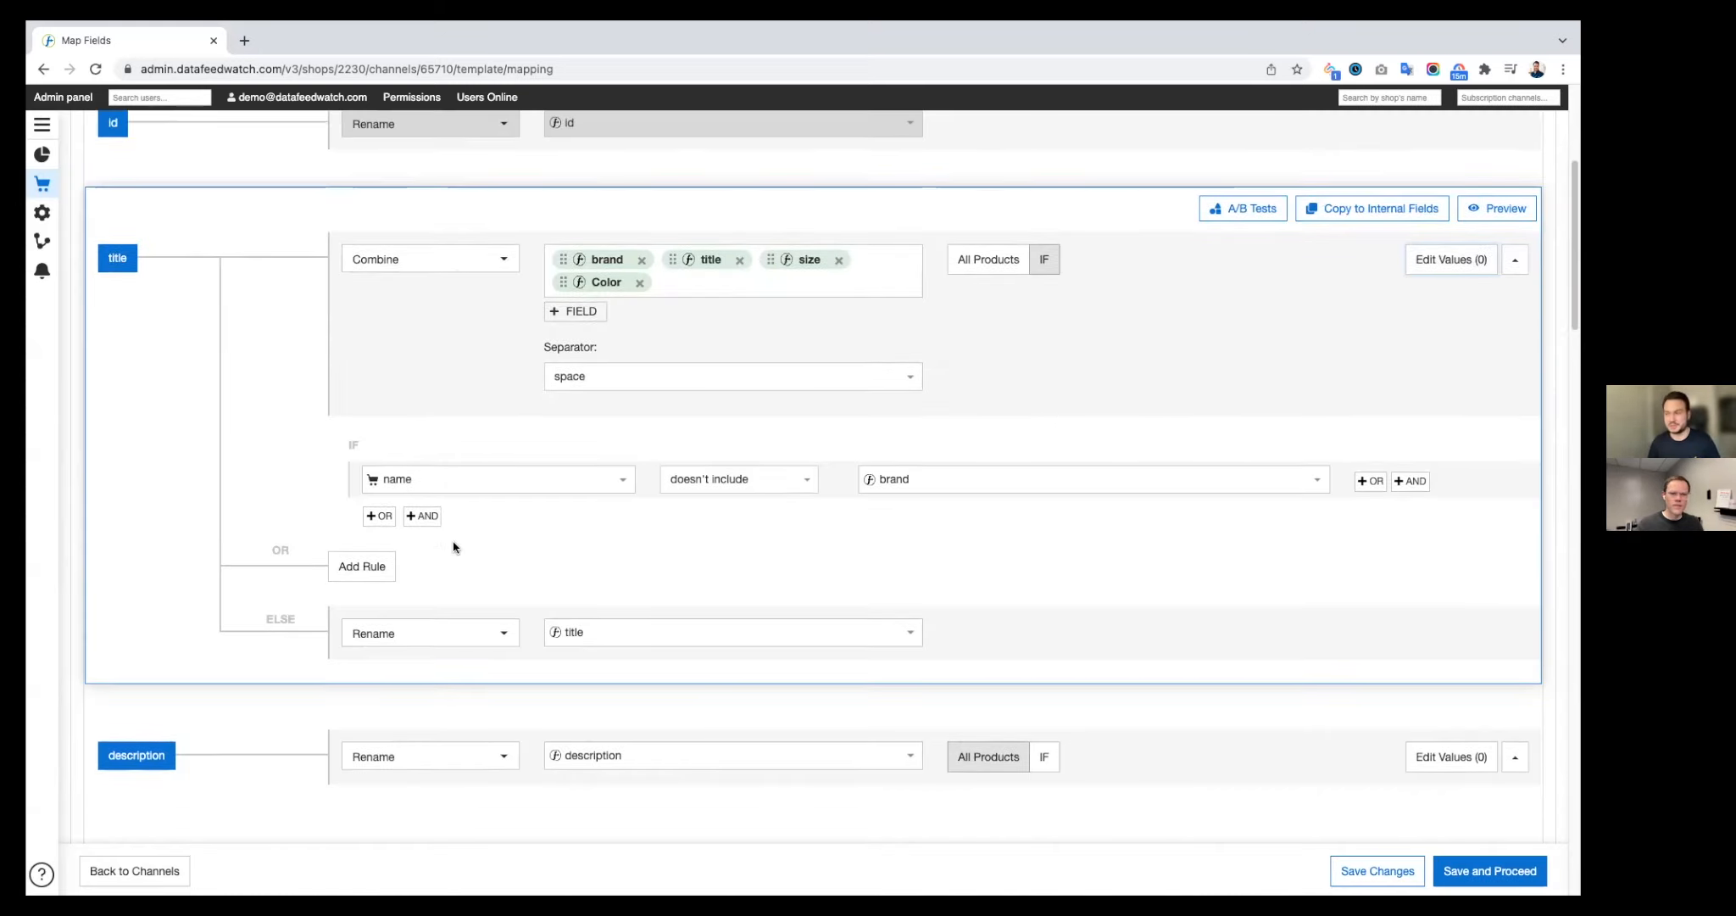
pyautogui.scroll(-4, 453, 547)
pyautogui.scroll(-10, 454, 547)
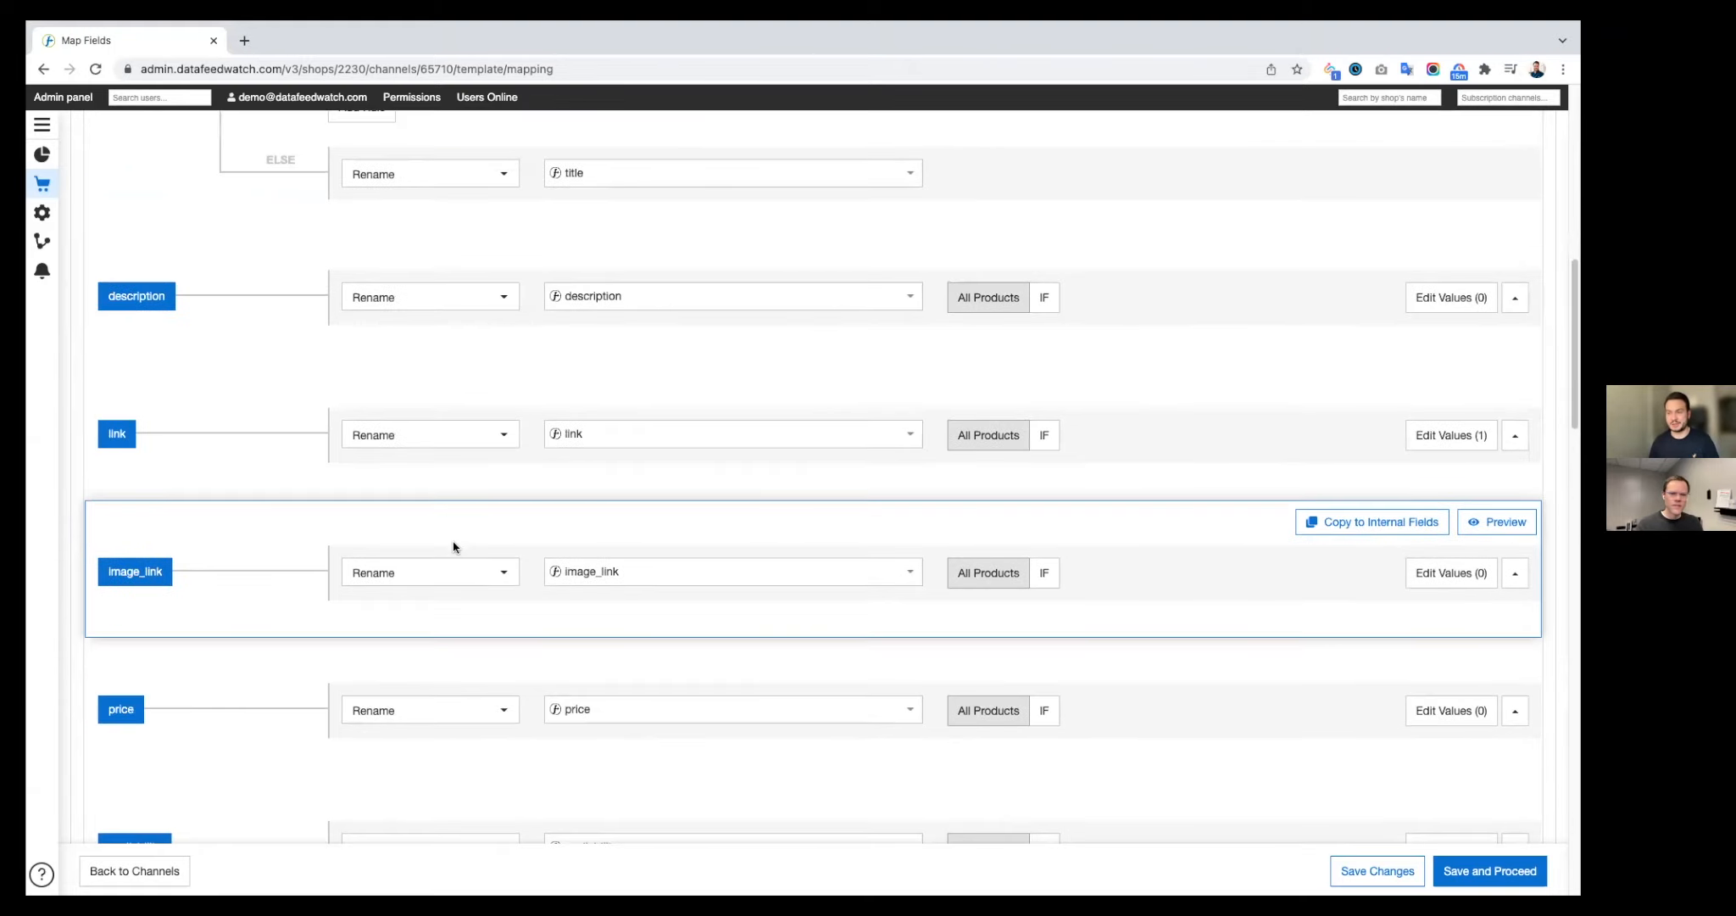
pyautogui.scroll(-2, 454, 547)
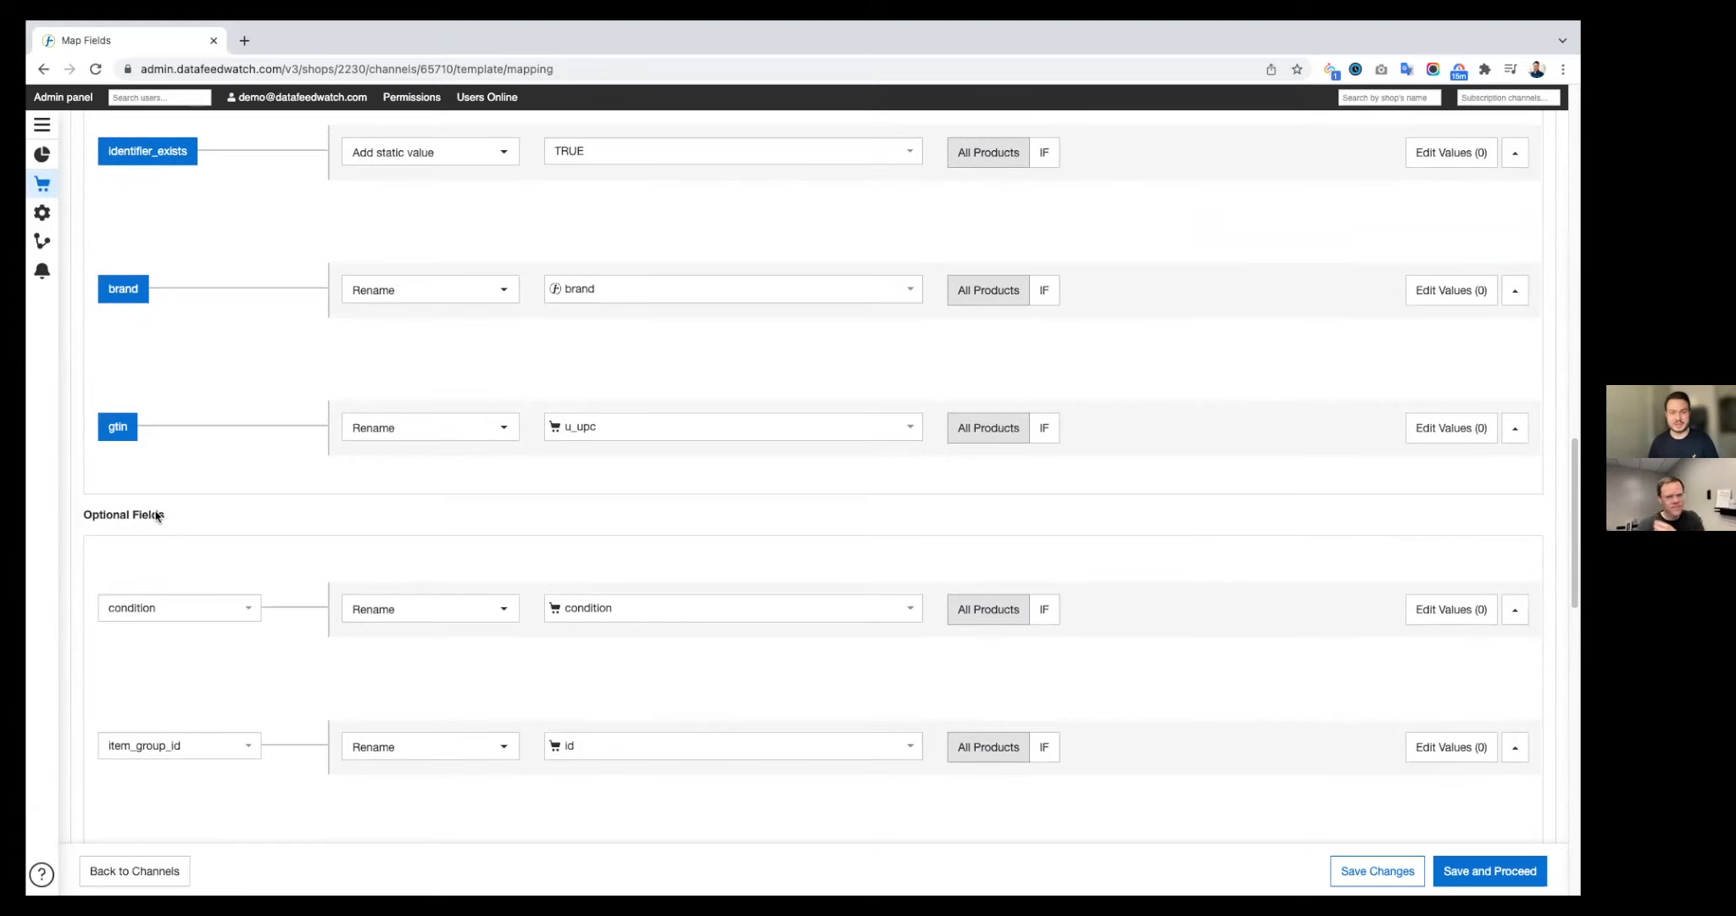
pyautogui.scroll(-1, 155, 515)
pyautogui.scroll(-2, 184, 588)
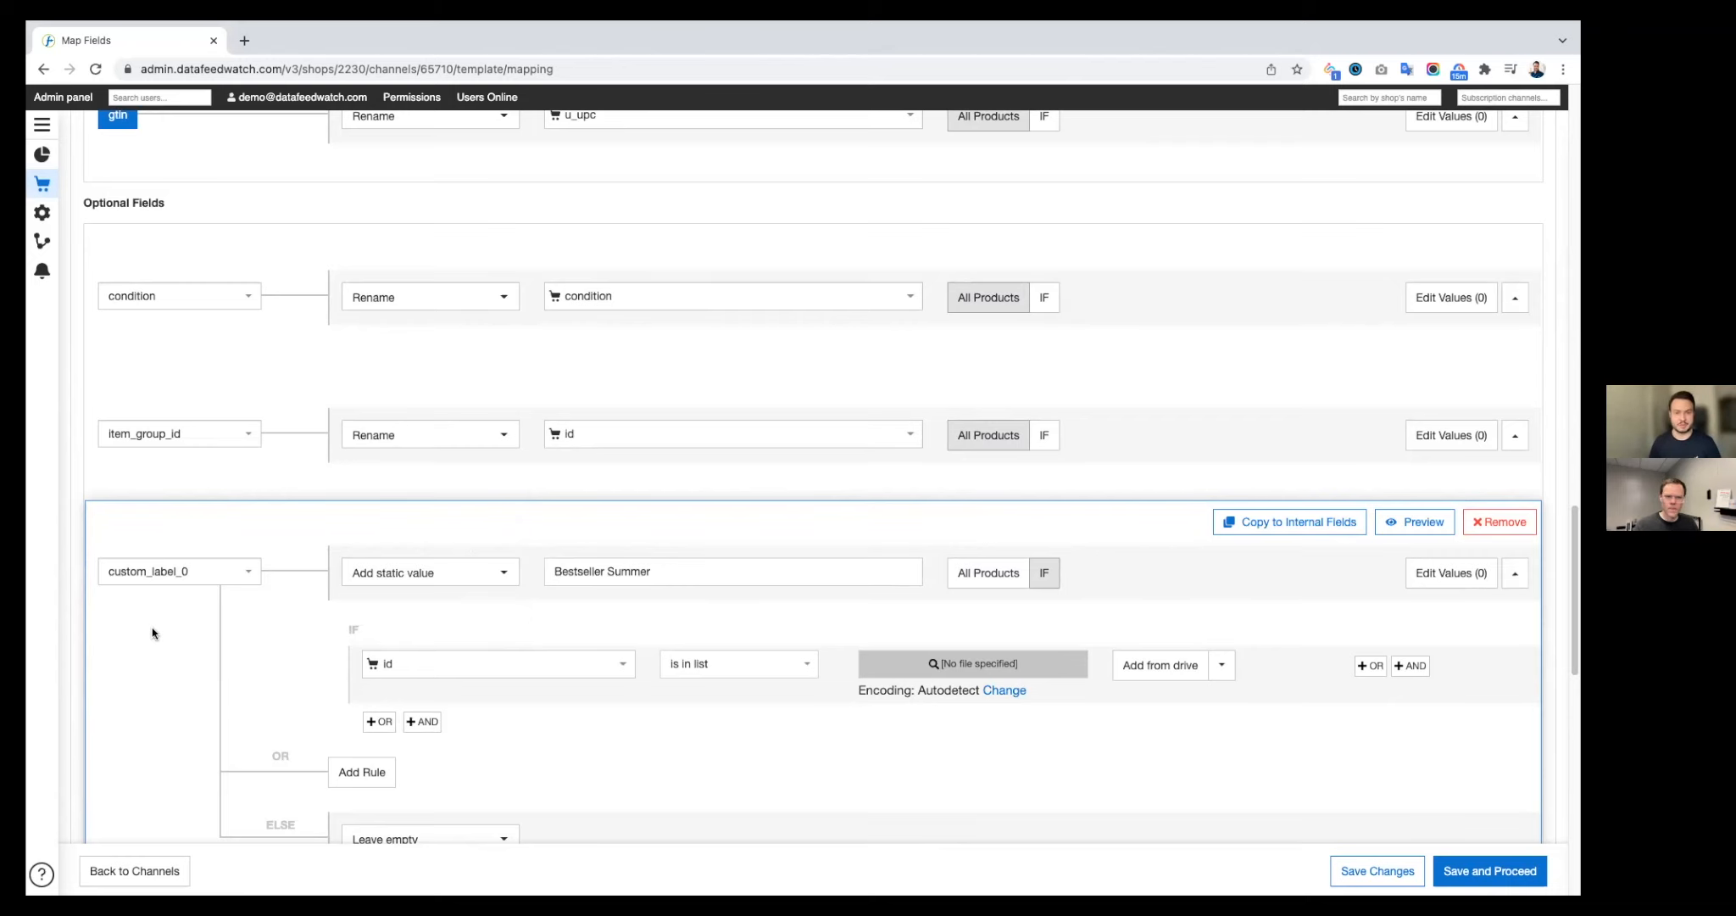
pyautogui.scroll(-1, 151, 629)
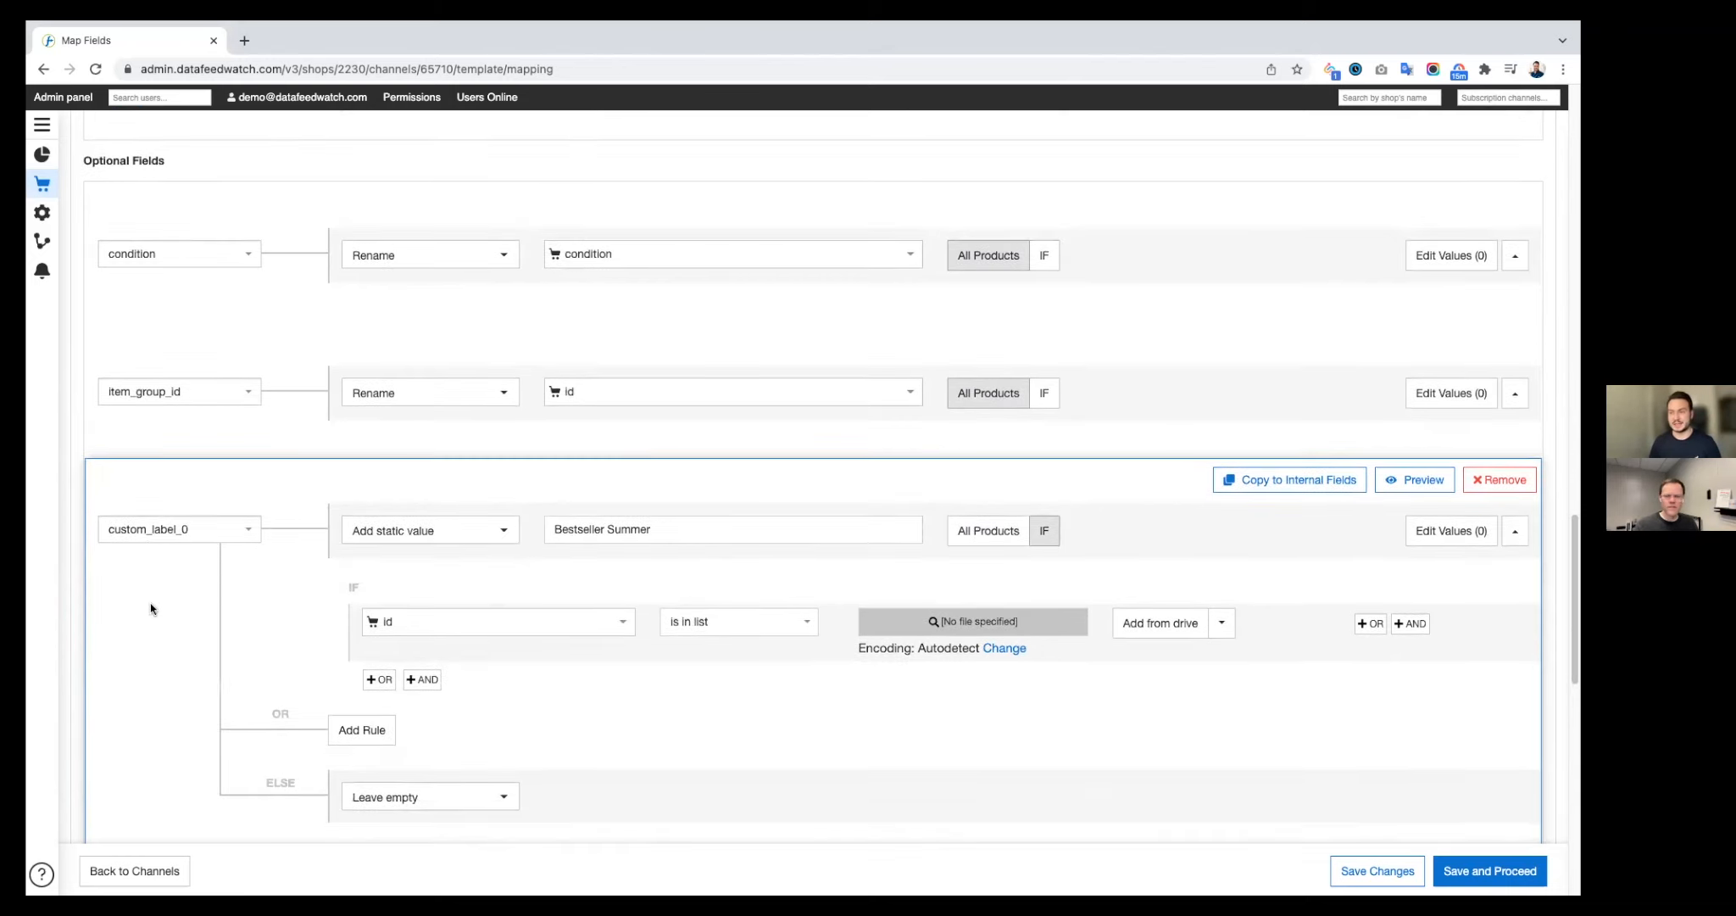
pyautogui.scroll(-1, 204, 559)
# Review the mapping types available for custom_label_0 and inspect its static value text.
pyautogui.click(432, 511)
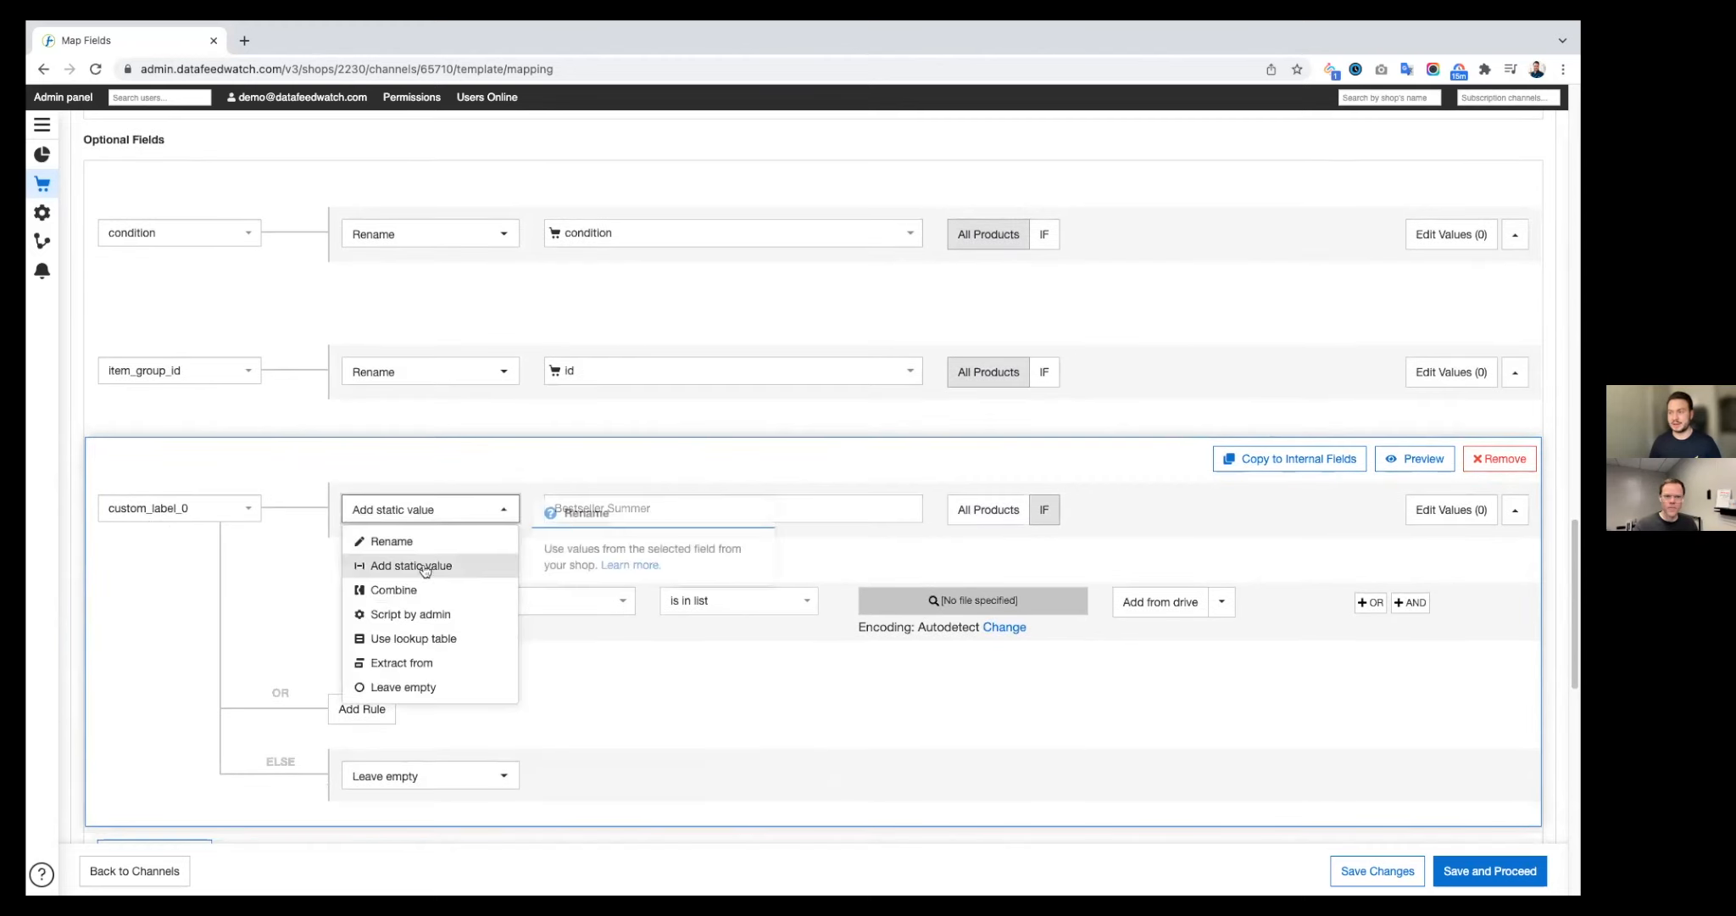
pyautogui.click(305, 577)
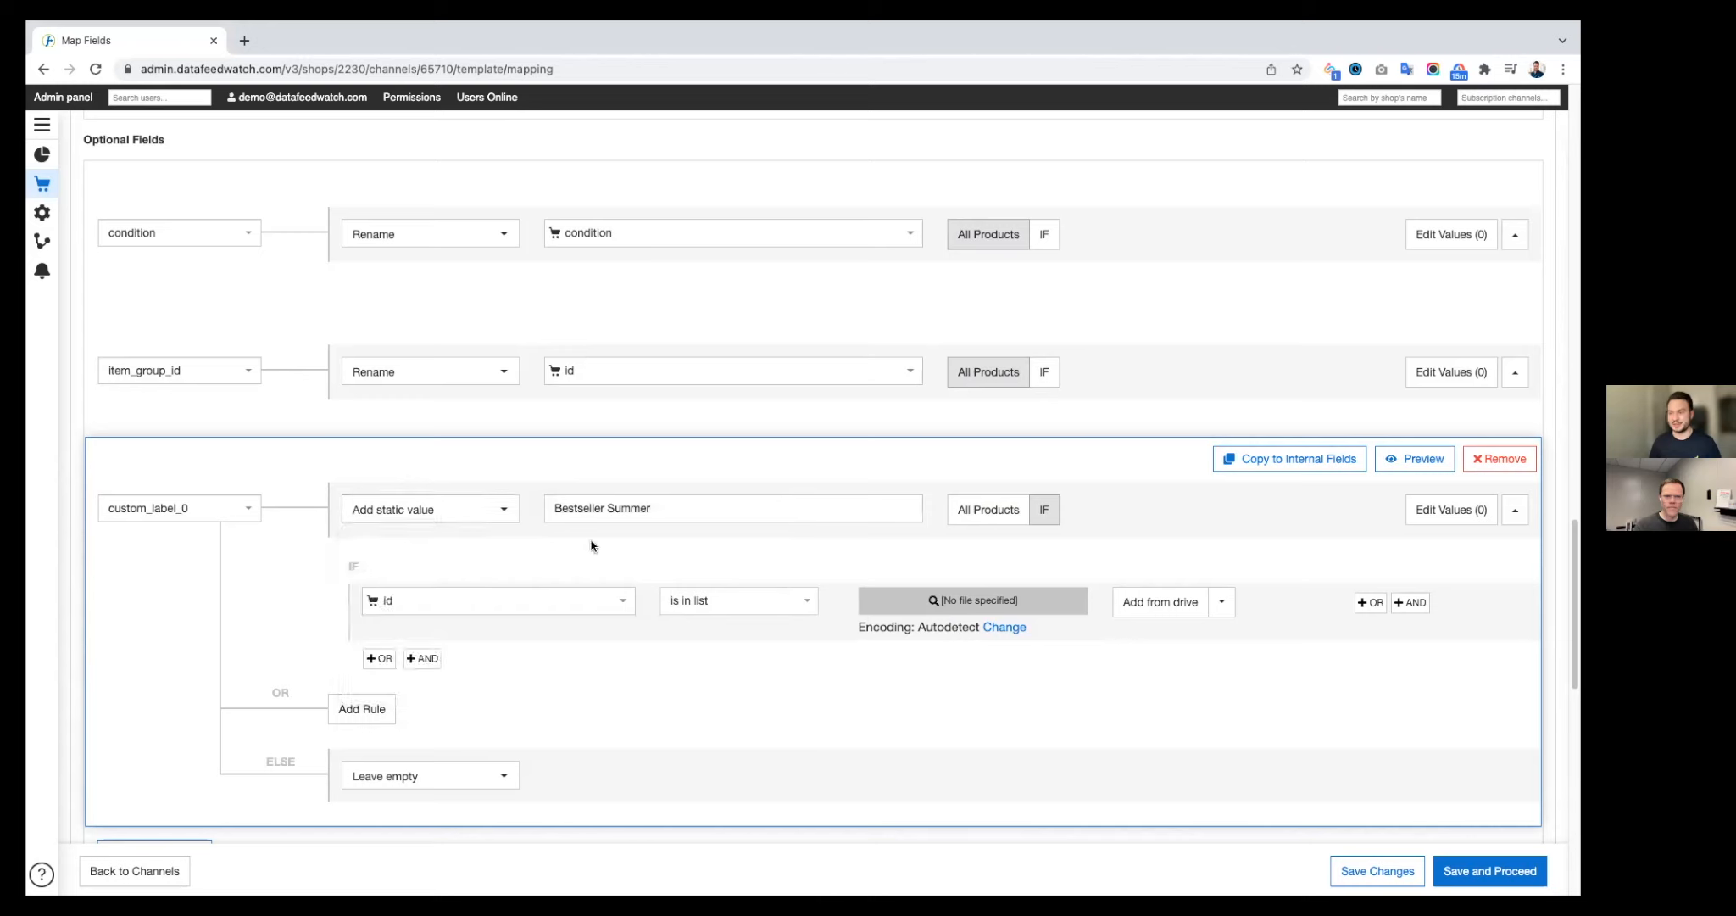
pyautogui.moveTo(688, 505); pyautogui.dragTo(526, 514)
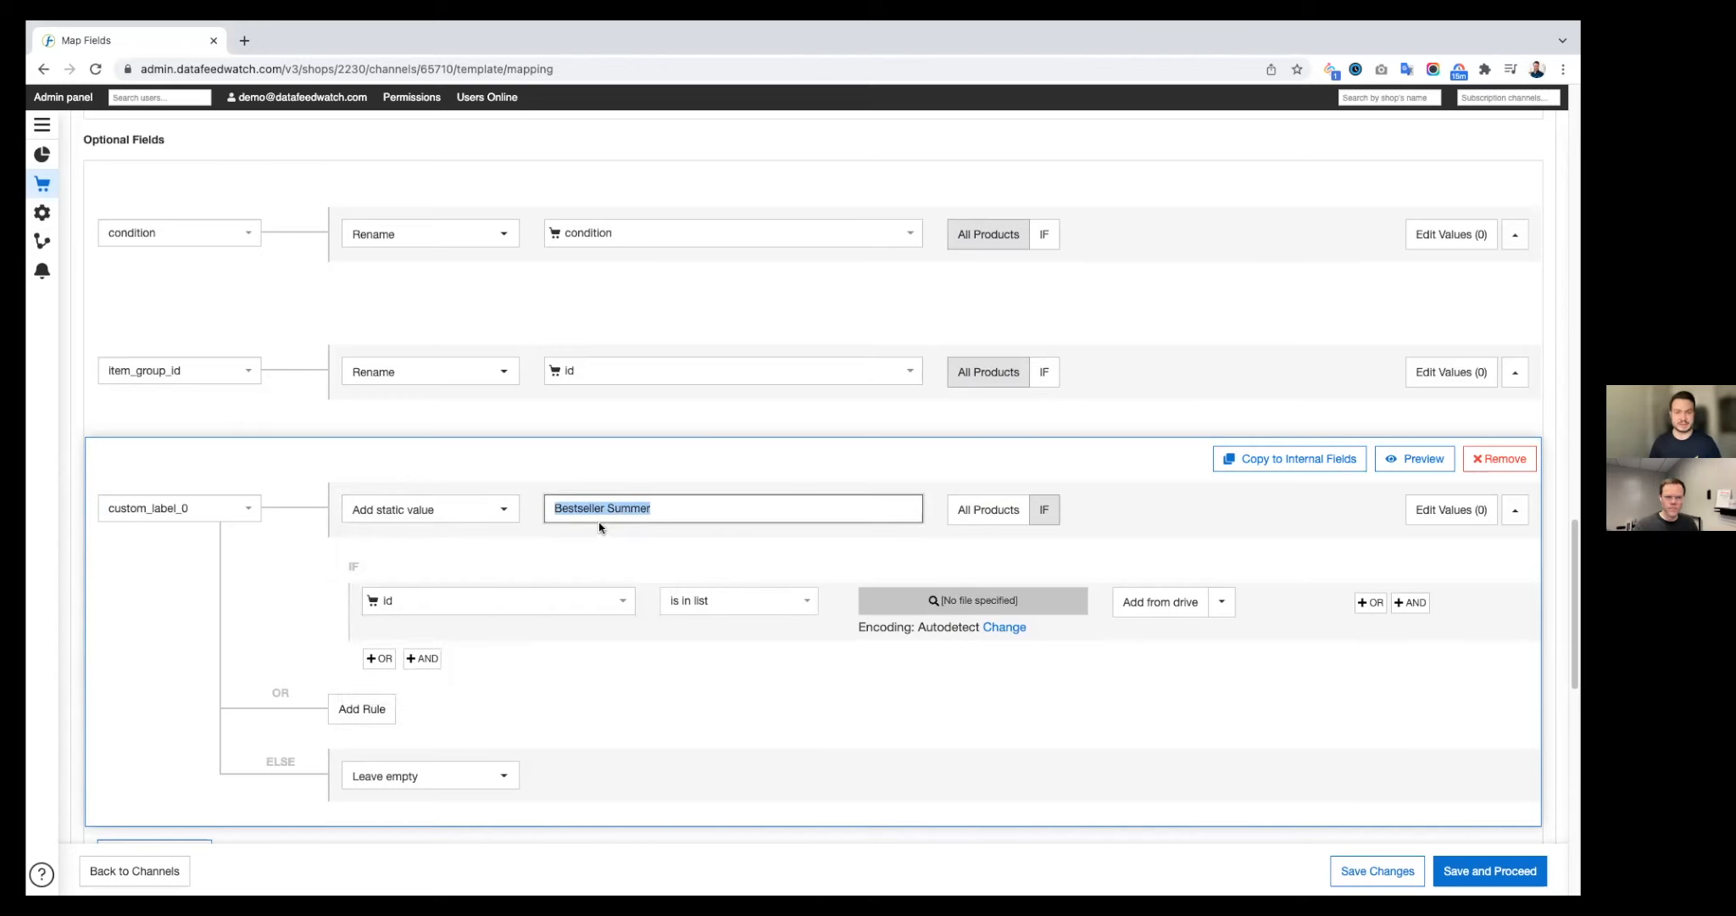
pyautogui.click(638, 518)
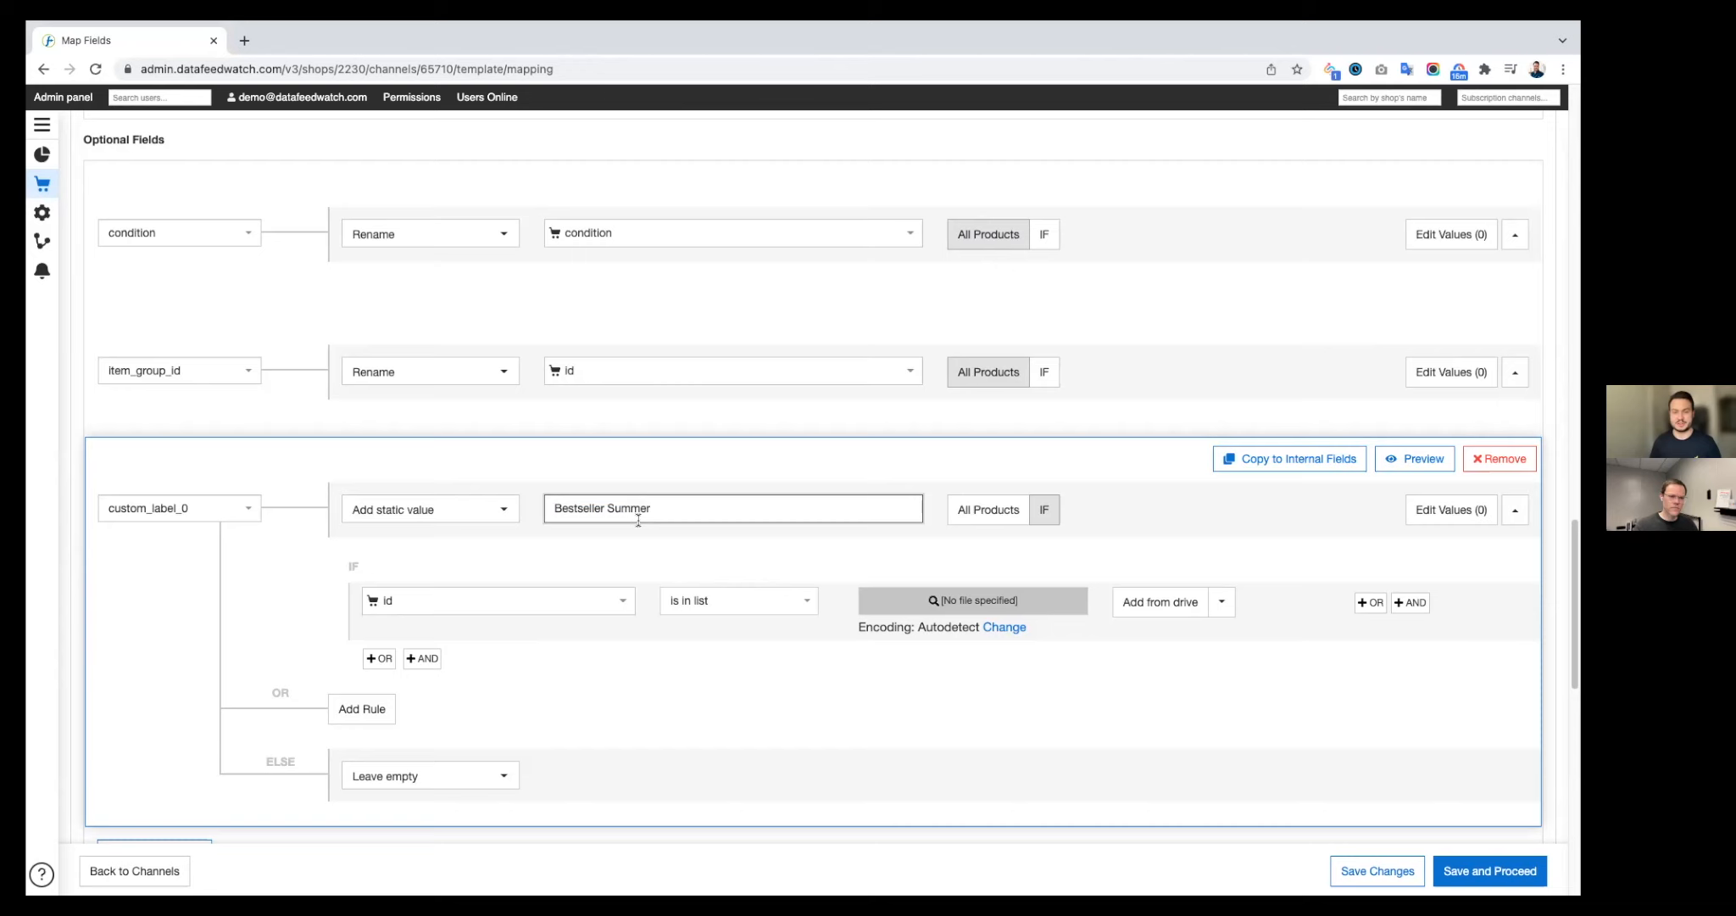
# Inspect the custom_label_0 condition: its input field choices, comparison operators, and sources for adding the list file.
pyautogui.scroll(-1, 638, 521)
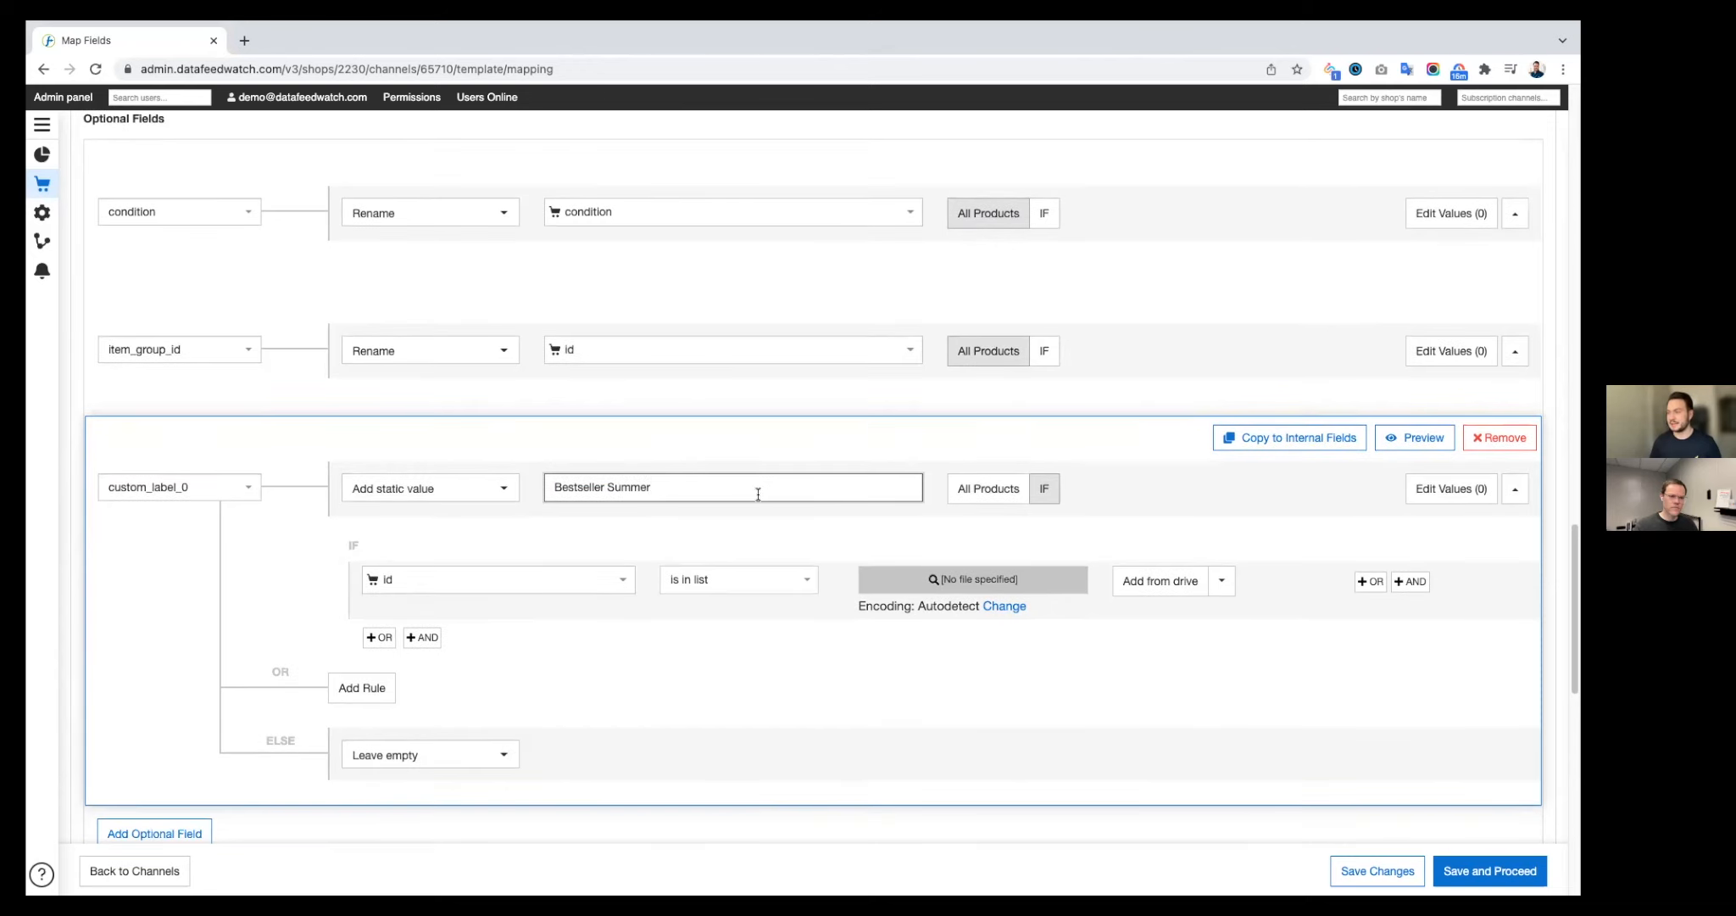
pyautogui.click(491, 592)
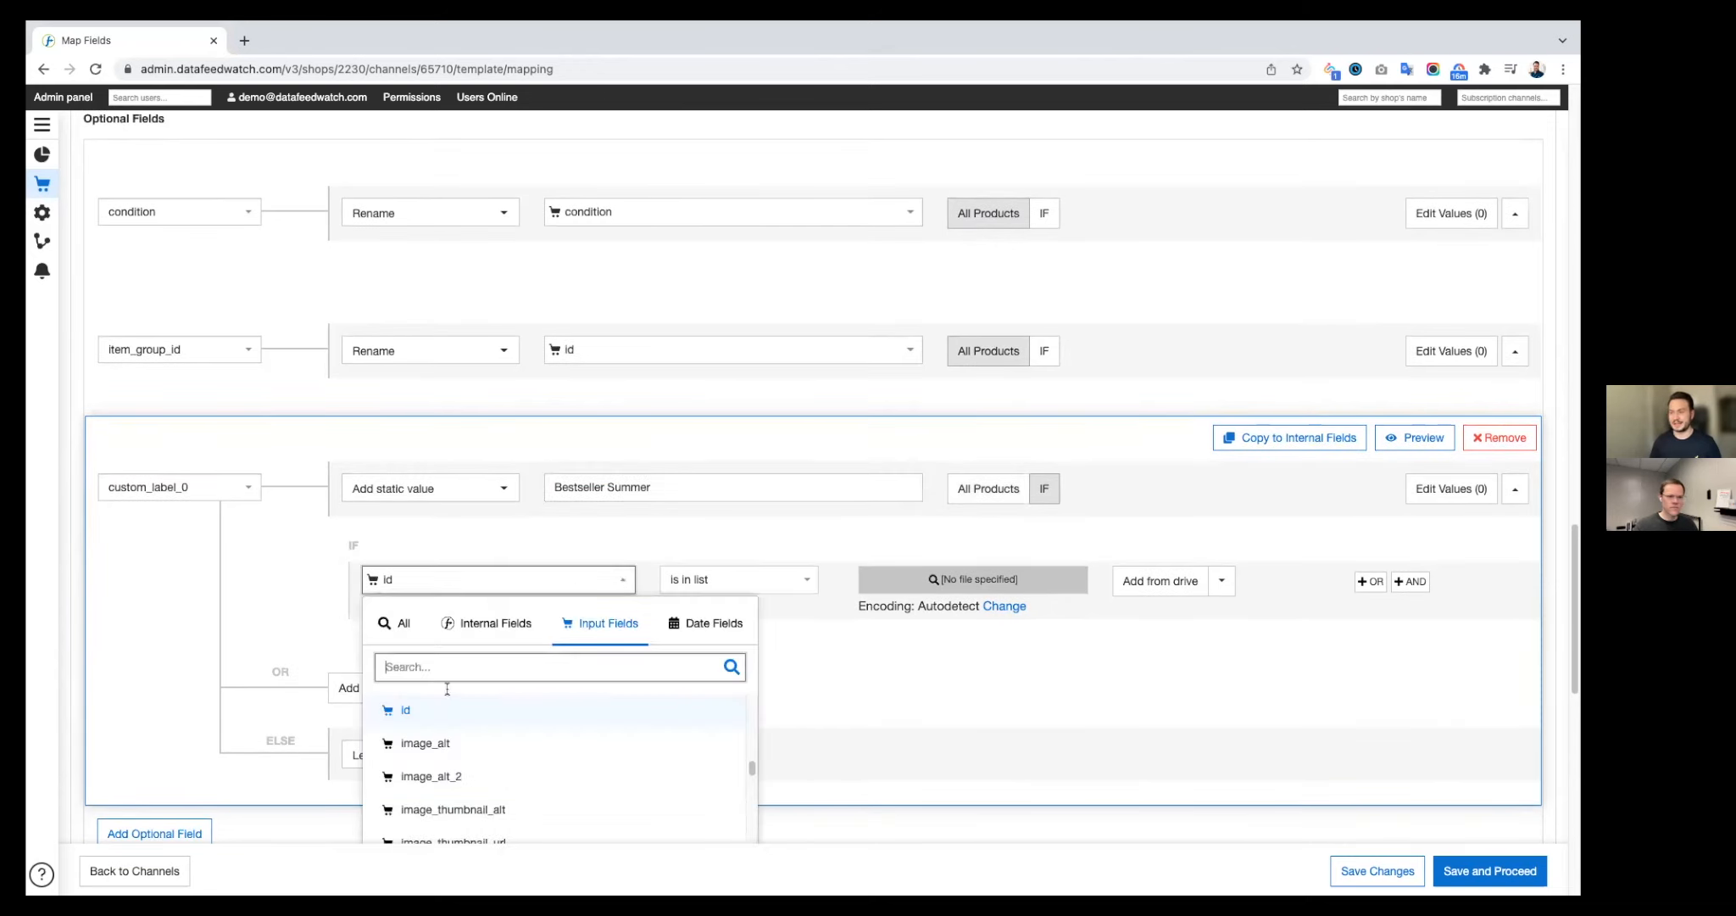
pyautogui.click(713, 567)
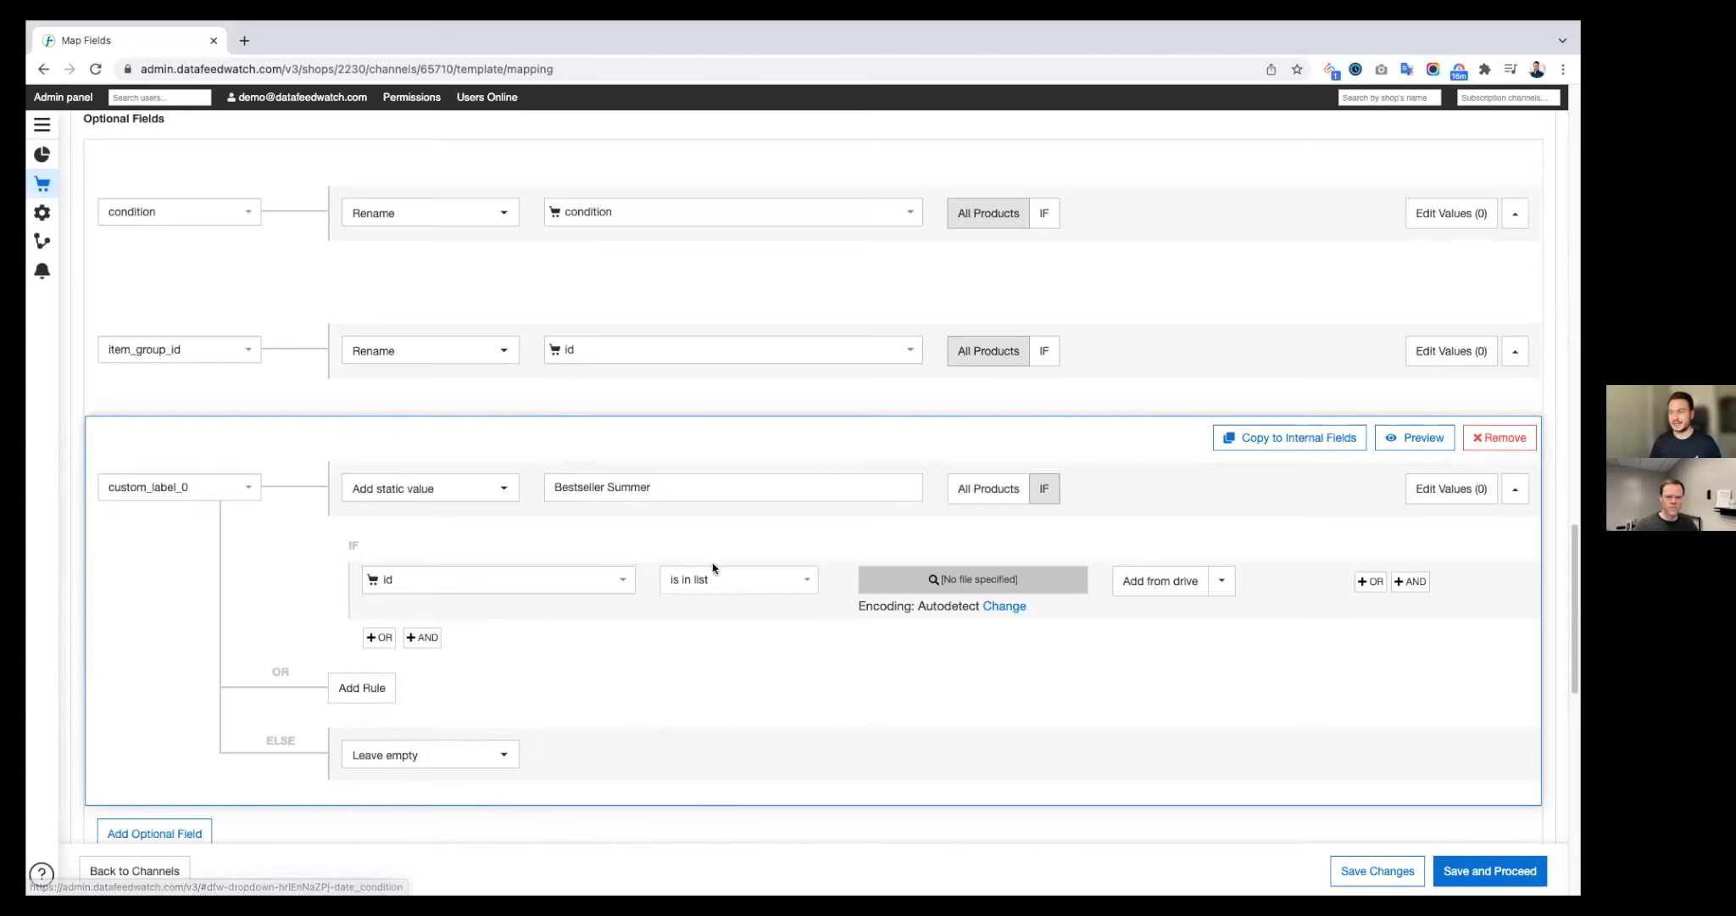
pyautogui.click(719, 592)
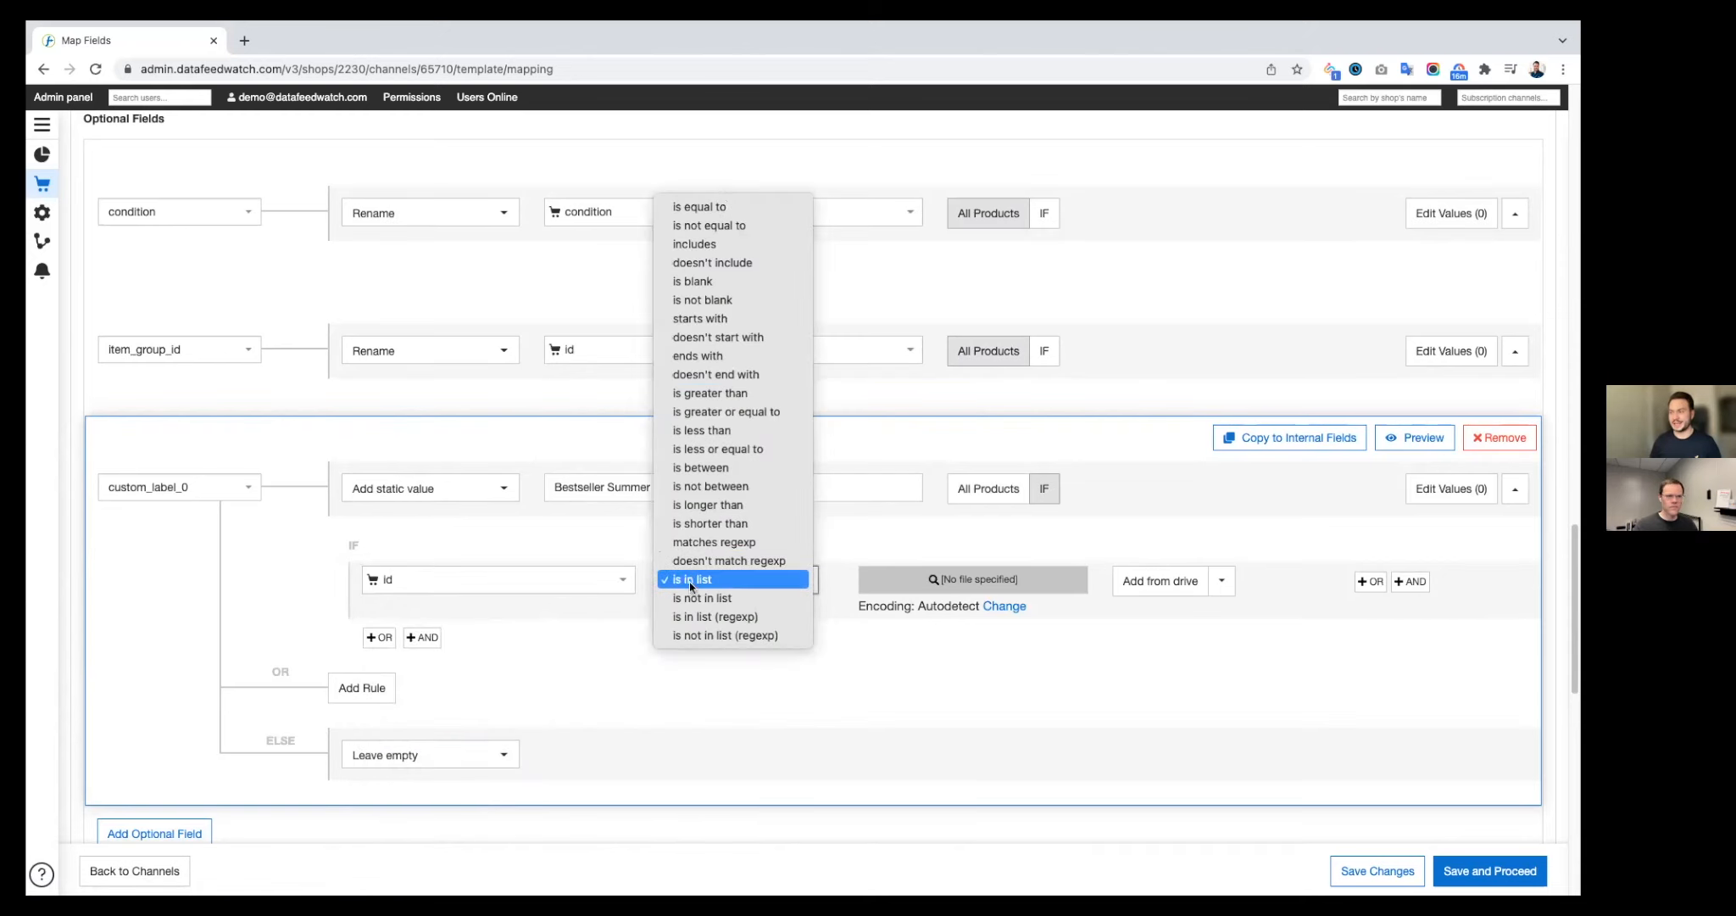
pyautogui.click(871, 639)
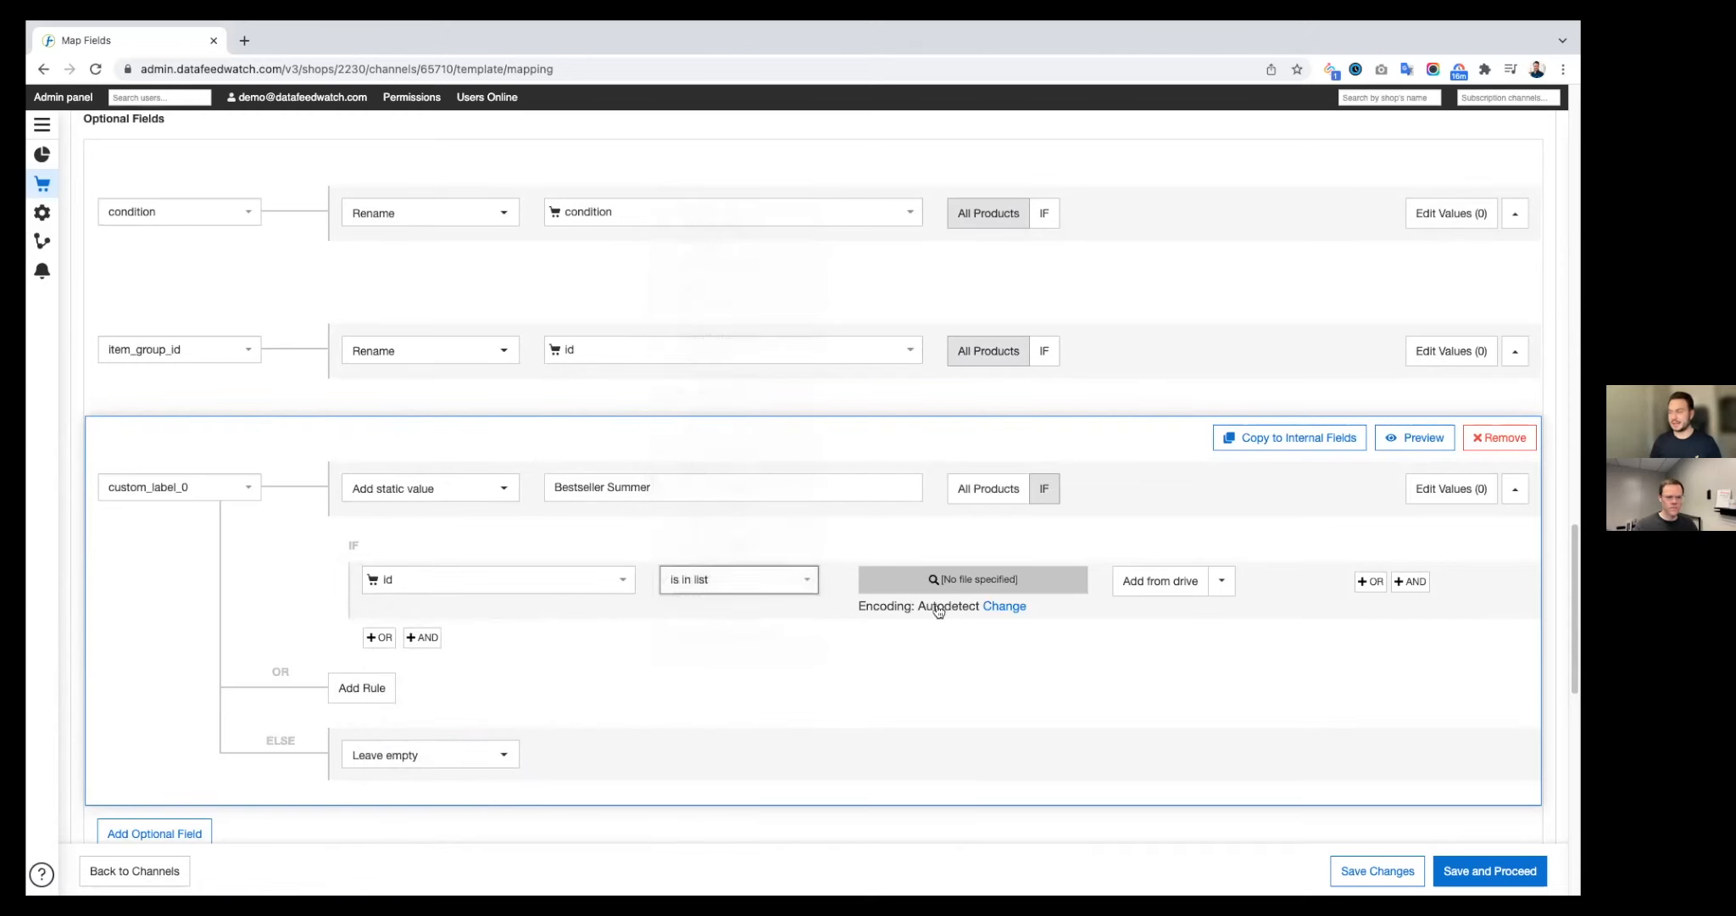
pyautogui.click(1217, 583)
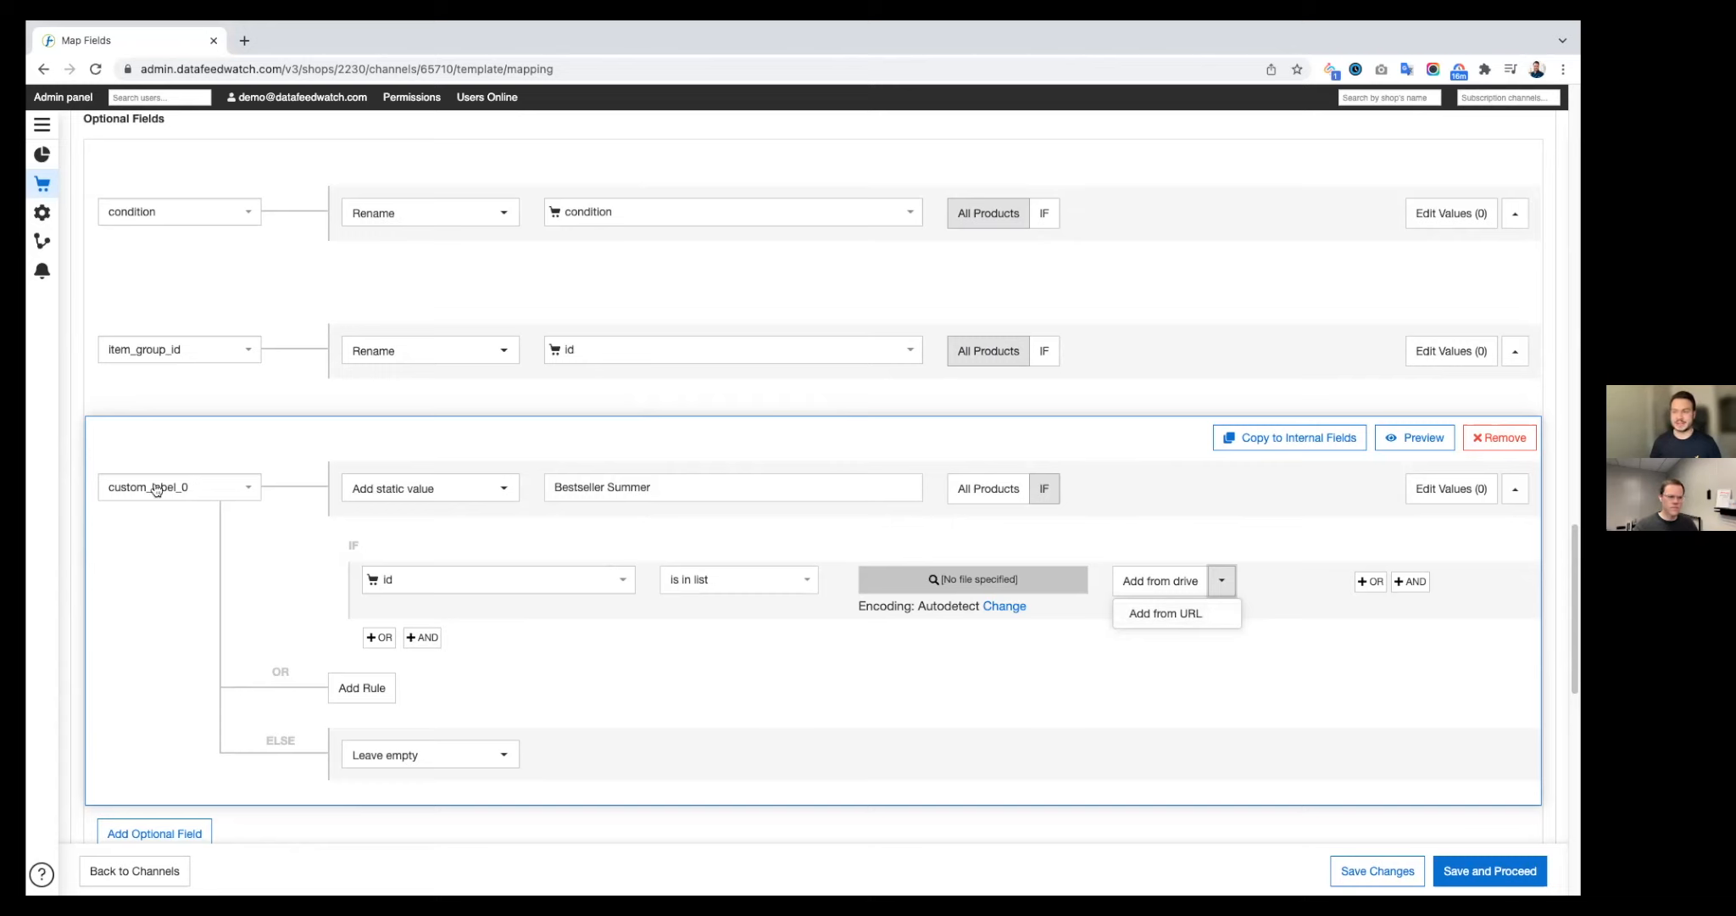
pyautogui.moveTo(199, 490)
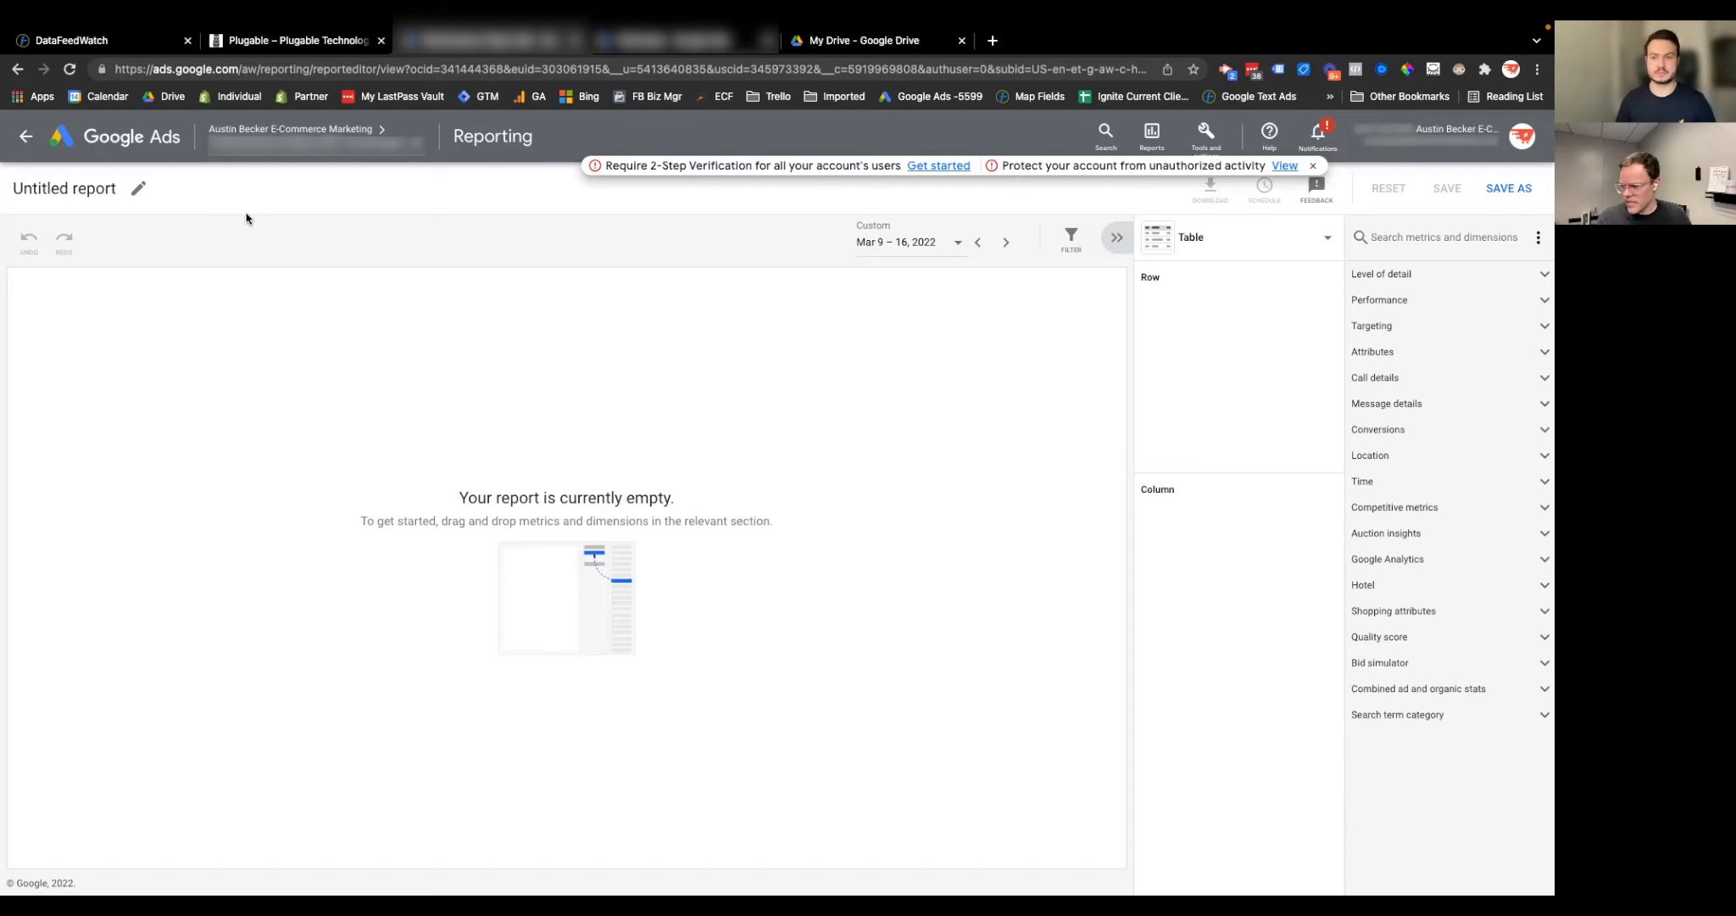
# In the Google Ads report editor, rename the untitled report as Car Makes.
pyautogui.click(139, 194)
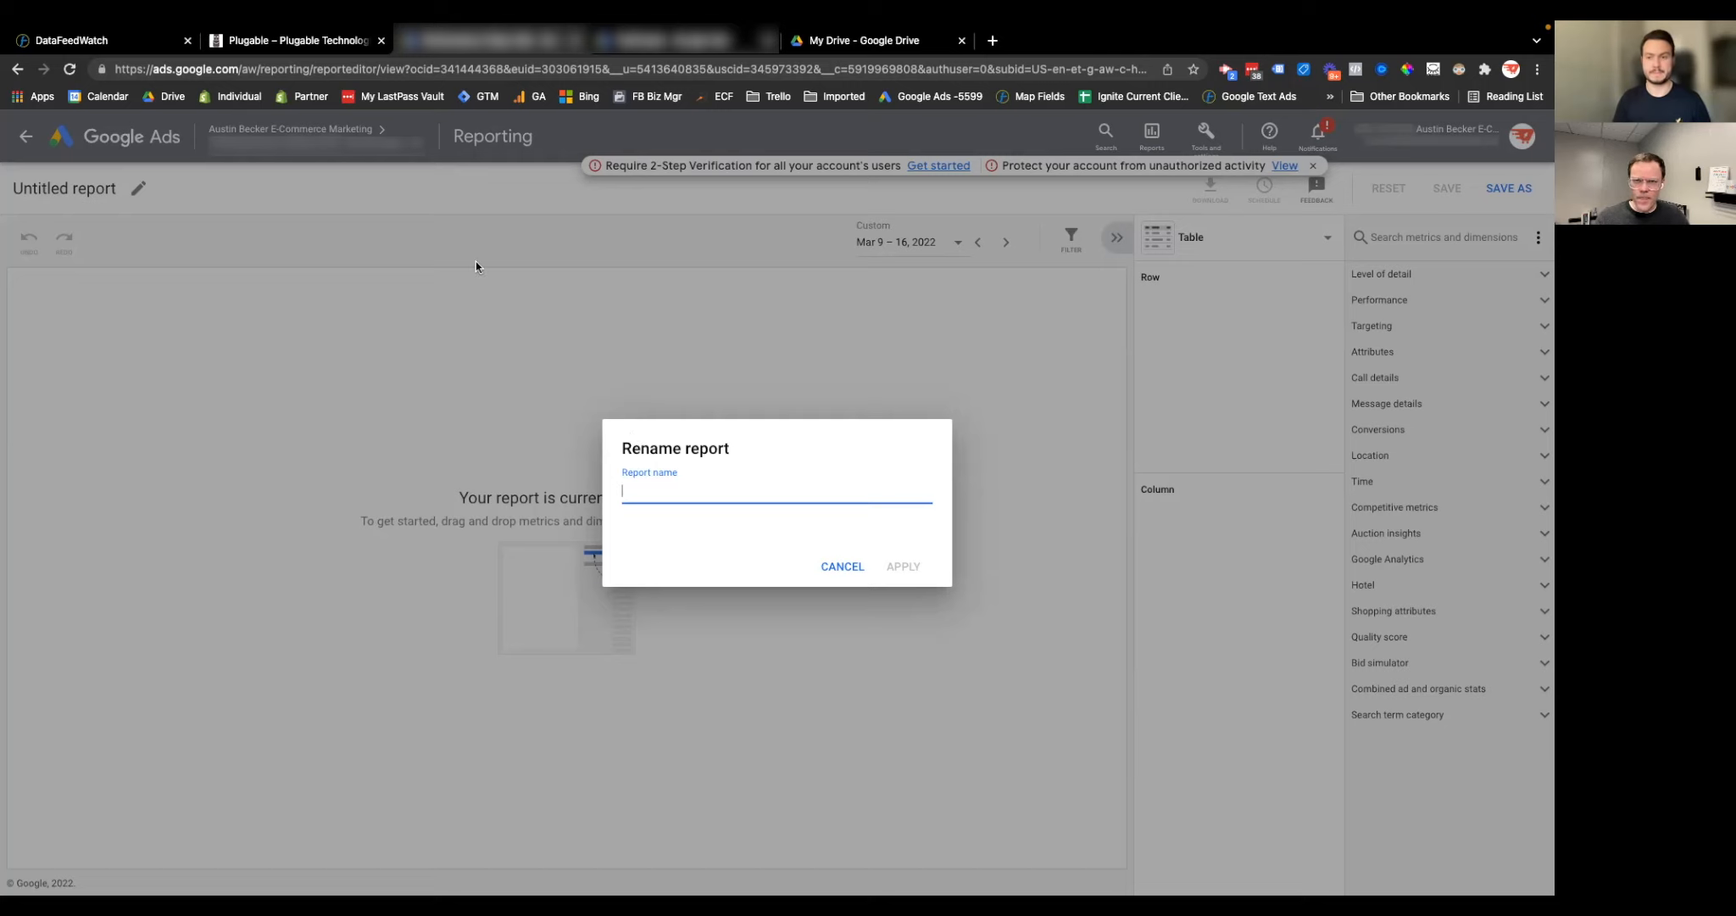
pyautogui.write('Brand')
pyautogui.hotkey('ctrl', 'a')
pyautogui.write('Car Makes')
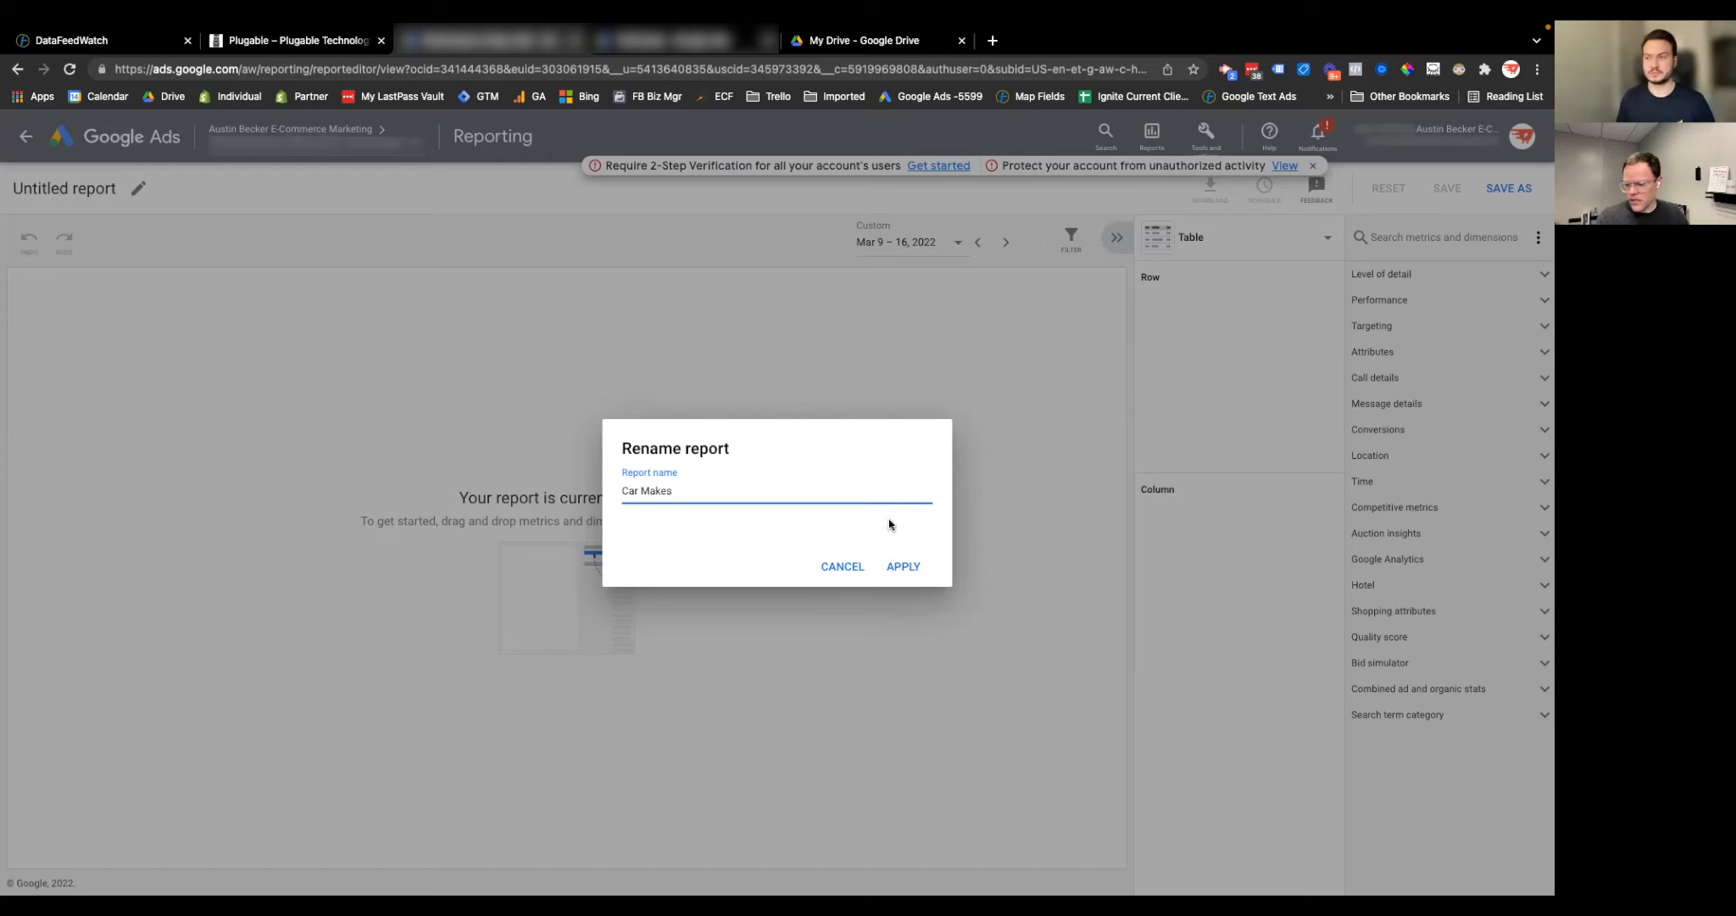
pyautogui.click(902, 568)
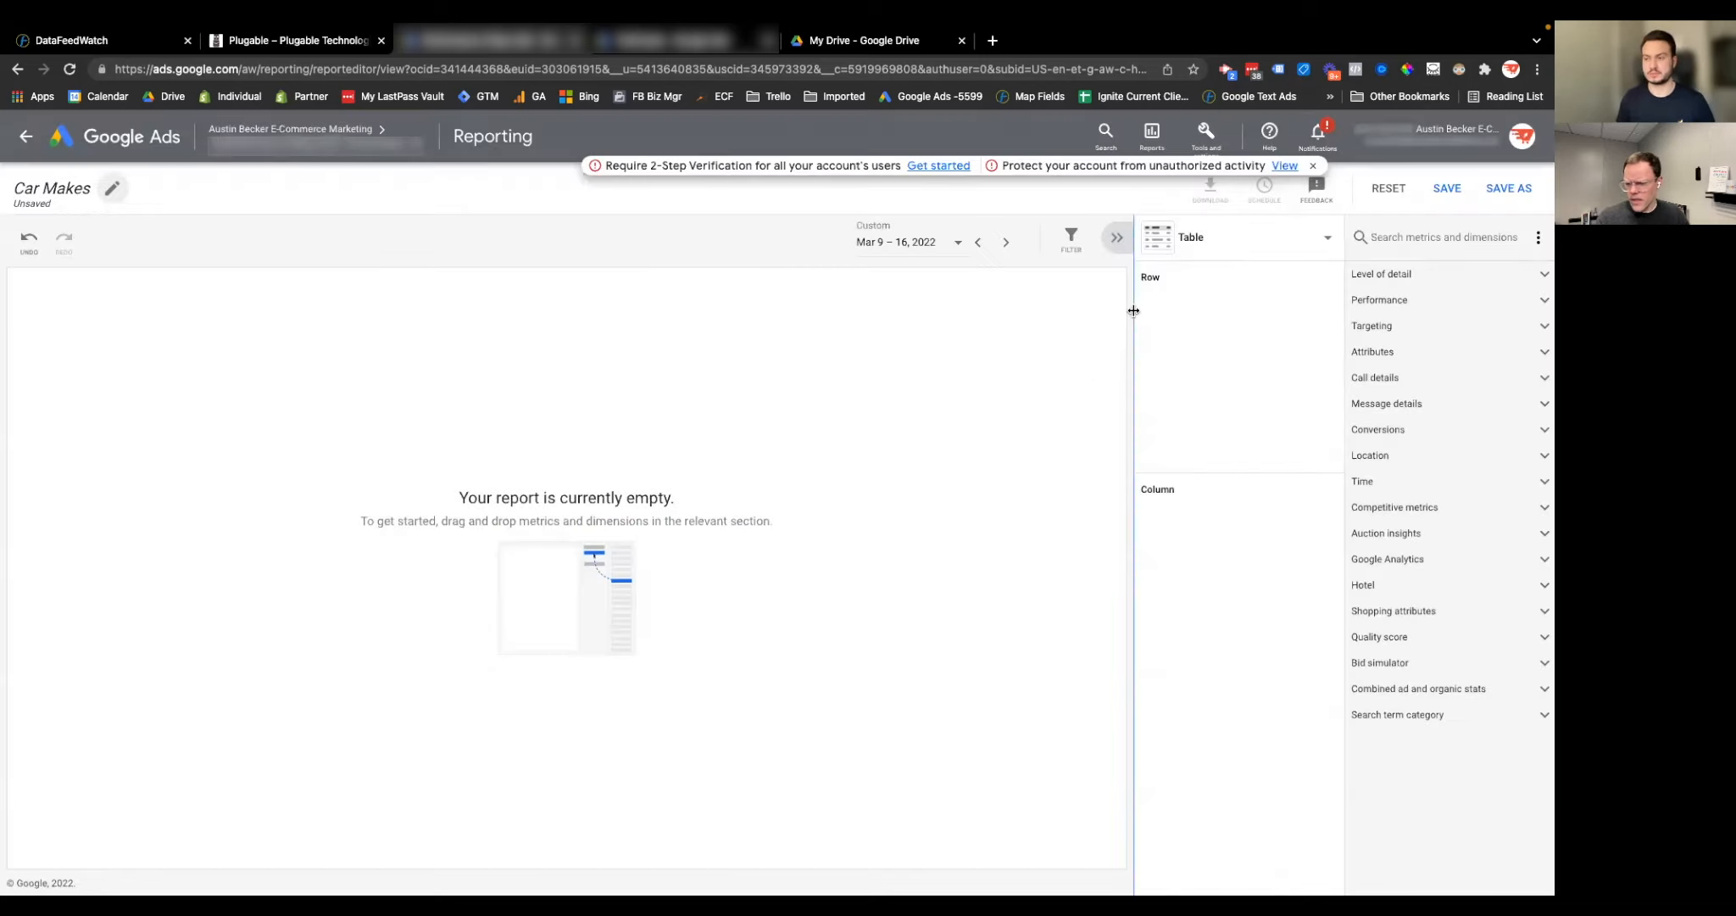
# Search the metrics and dimensions for "custom" and add Custom label 0 as a row of the report.
pyautogui.click(1416, 246)
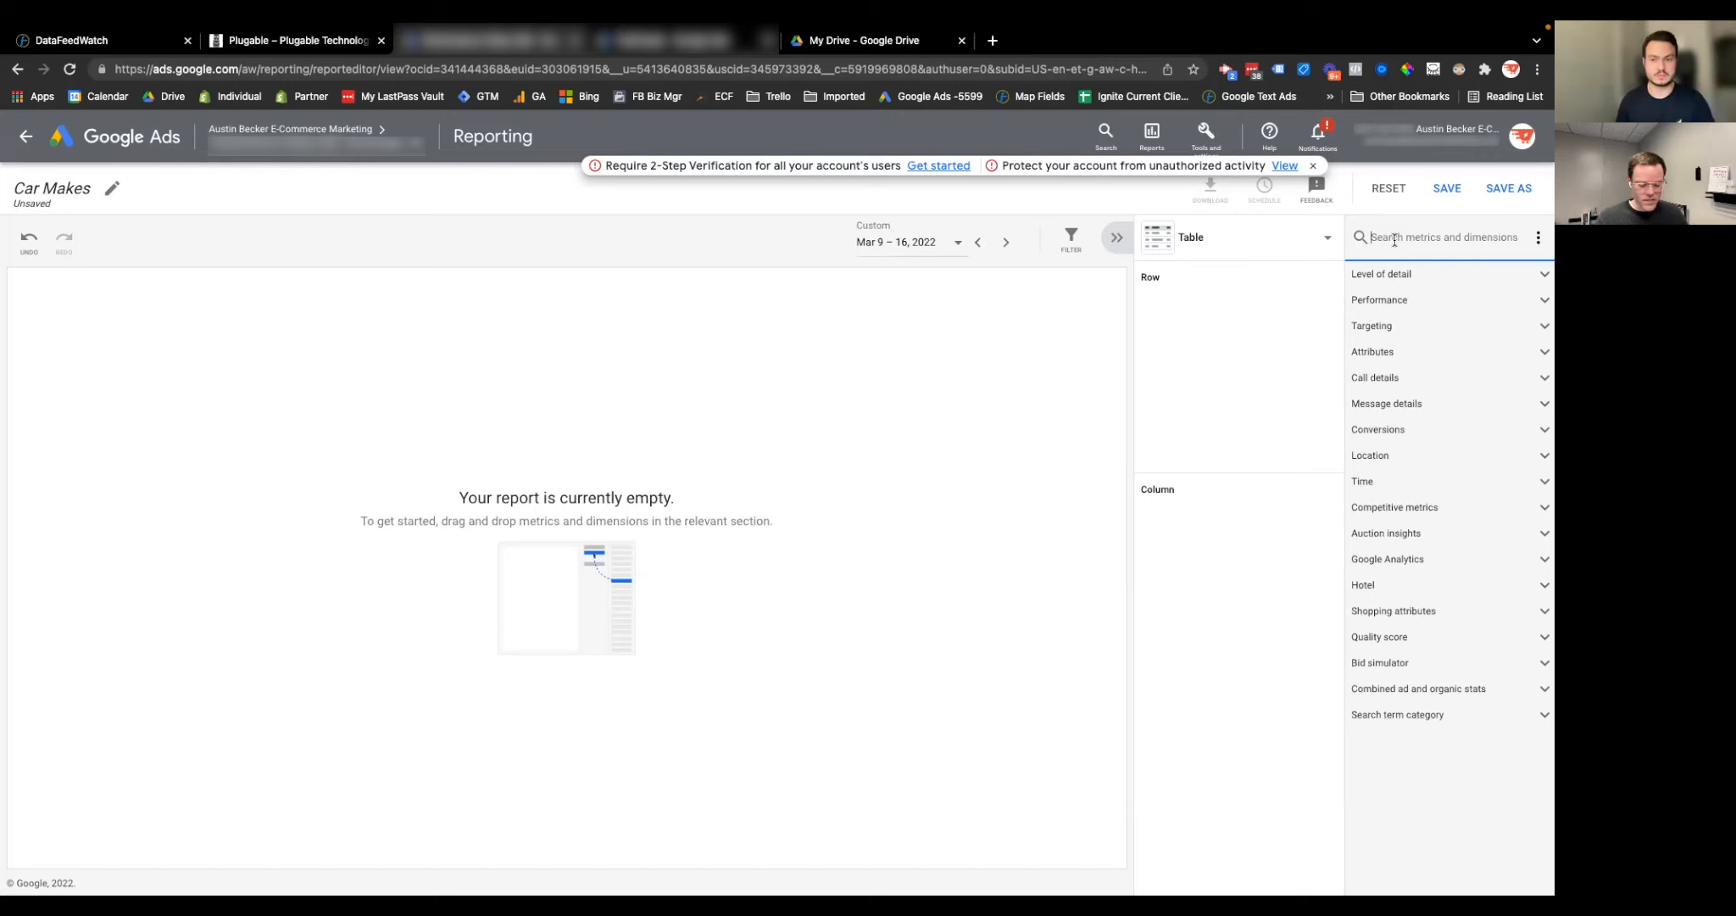
pyautogui.write('custom')
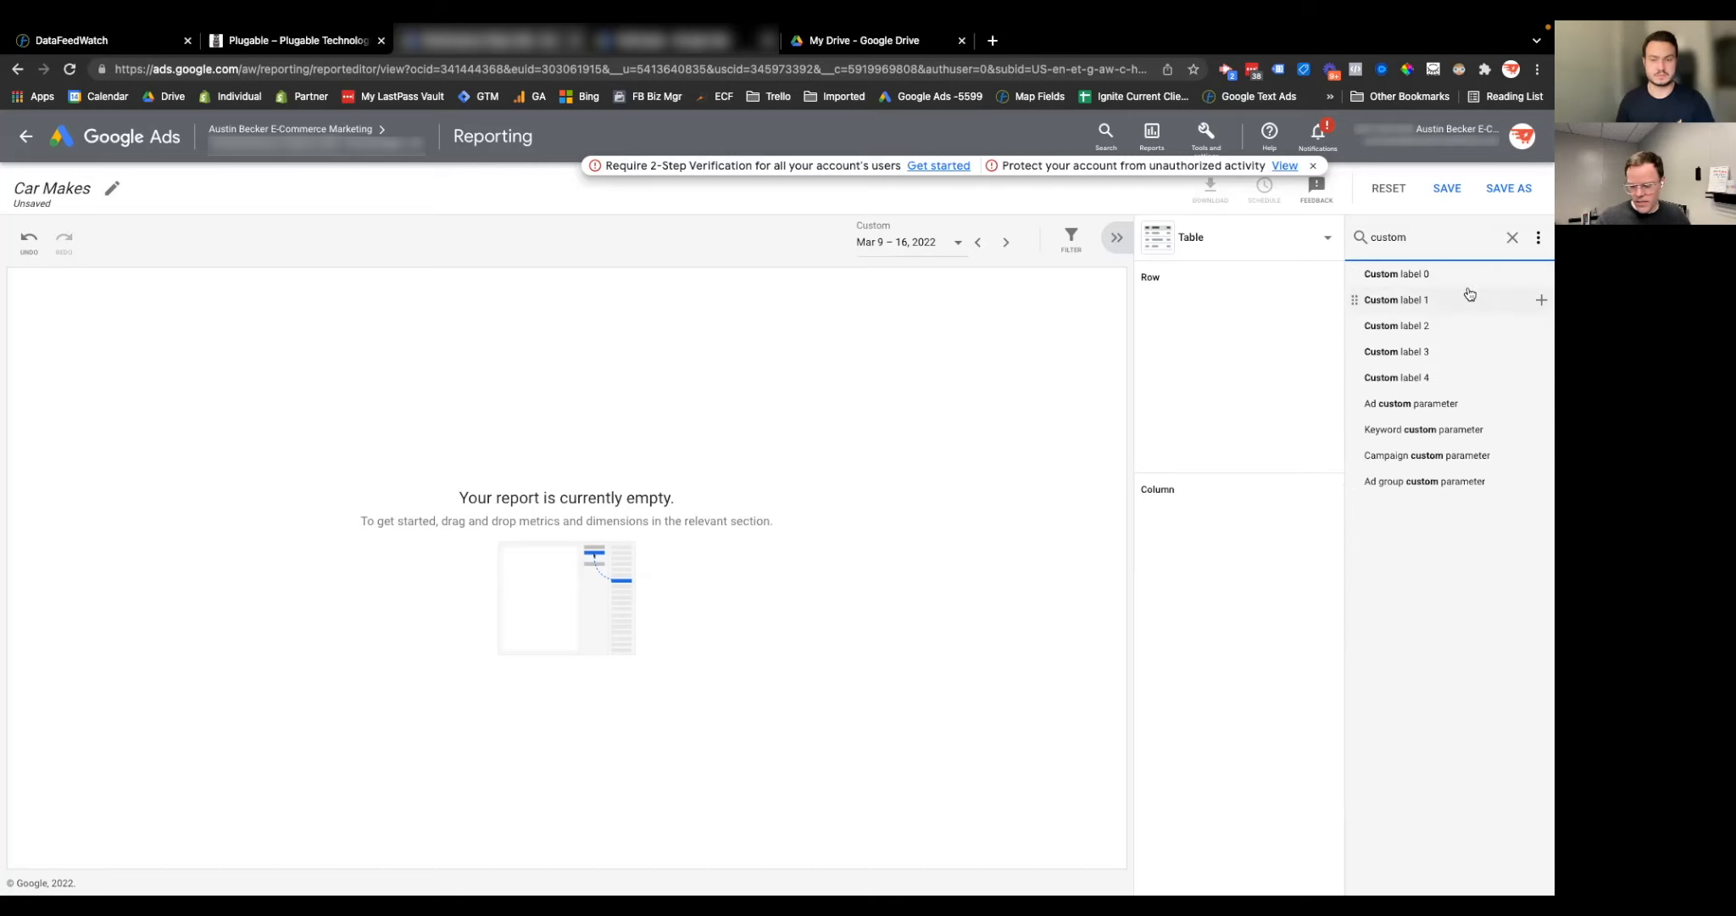
pyautogui.click(1541, 273)
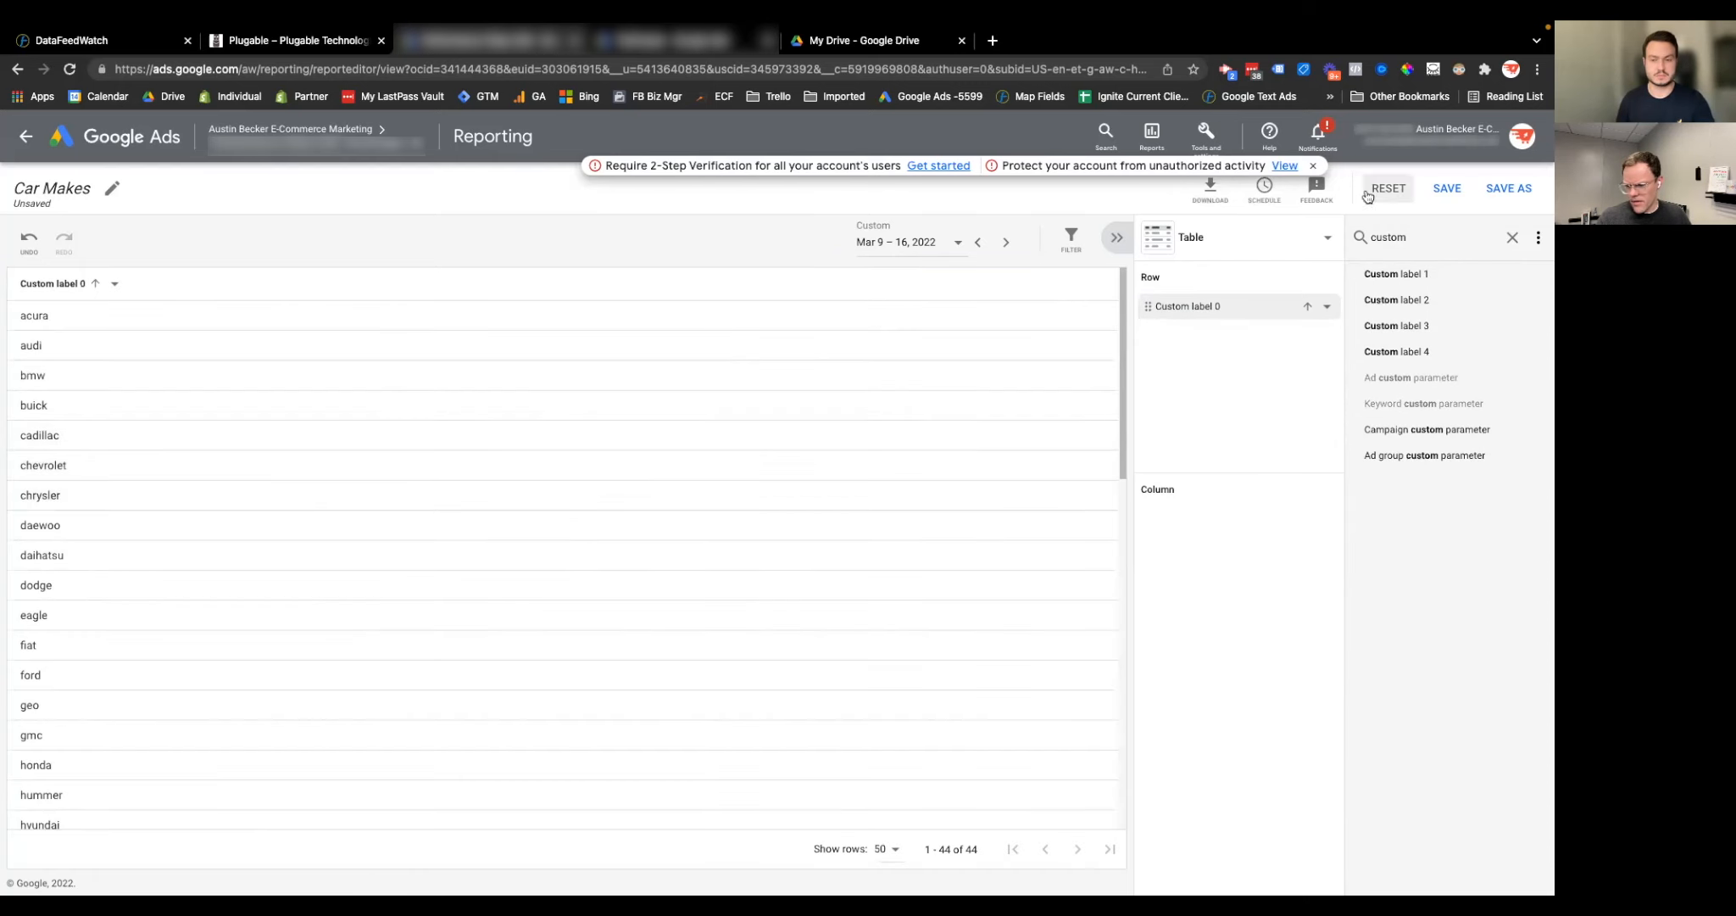
# Set the report's start date to 3/9/2021 and apply the date range.
pyautogui.click(949, 249)
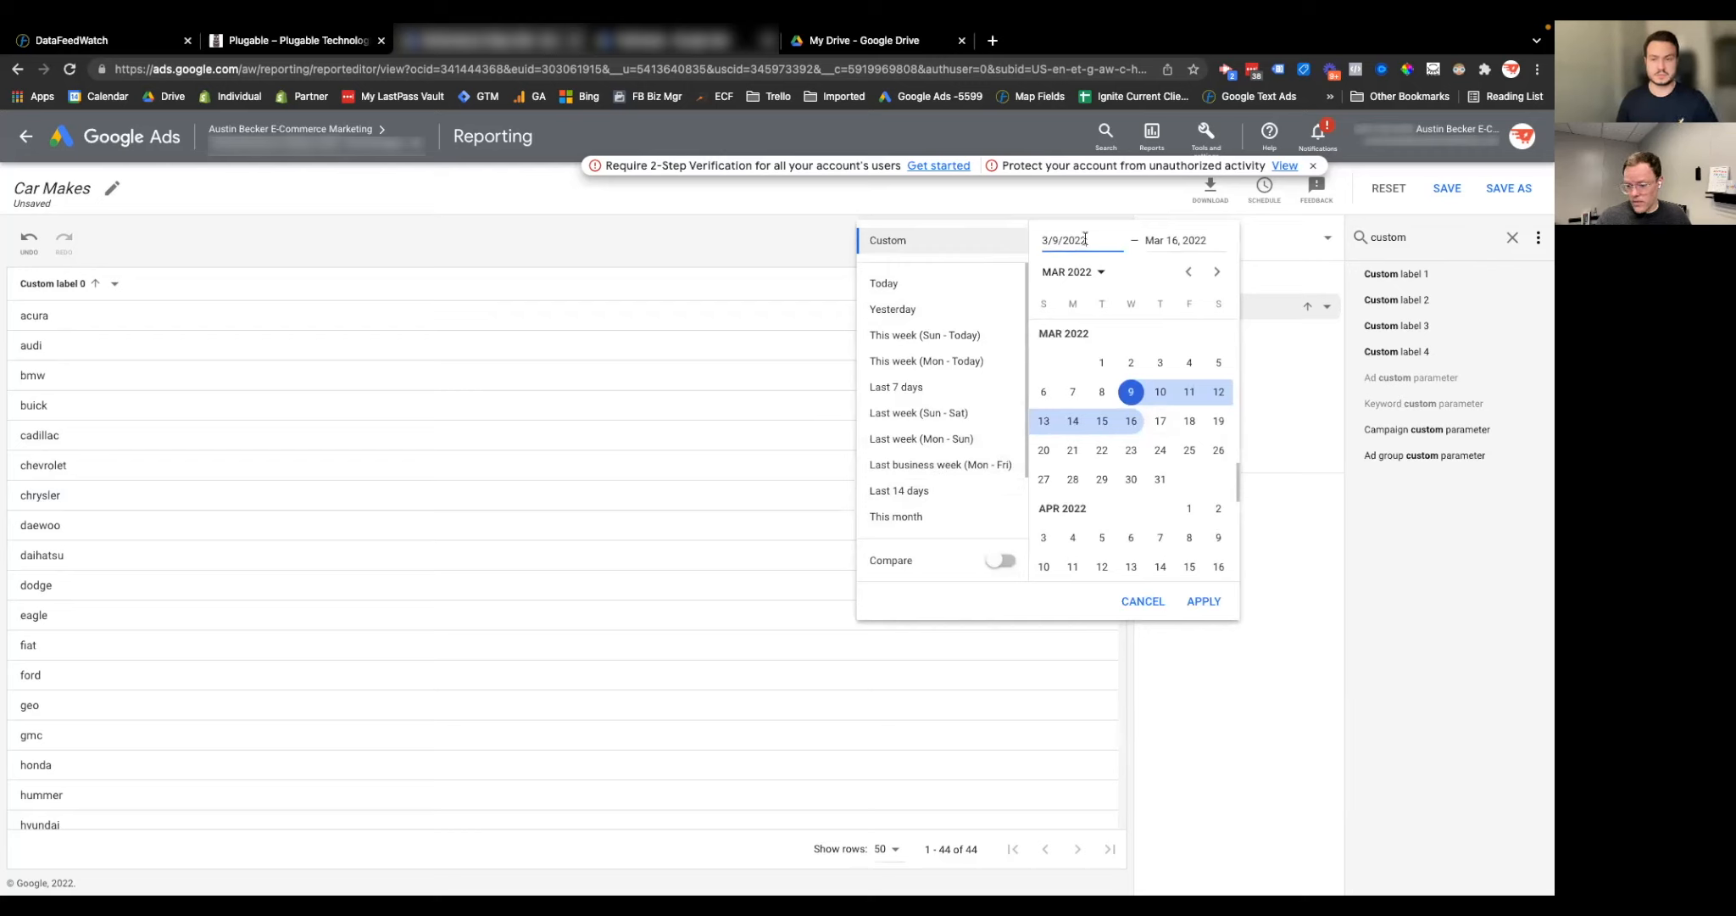
pyautogui.press('BackSpace')
pyautogui.write('1')
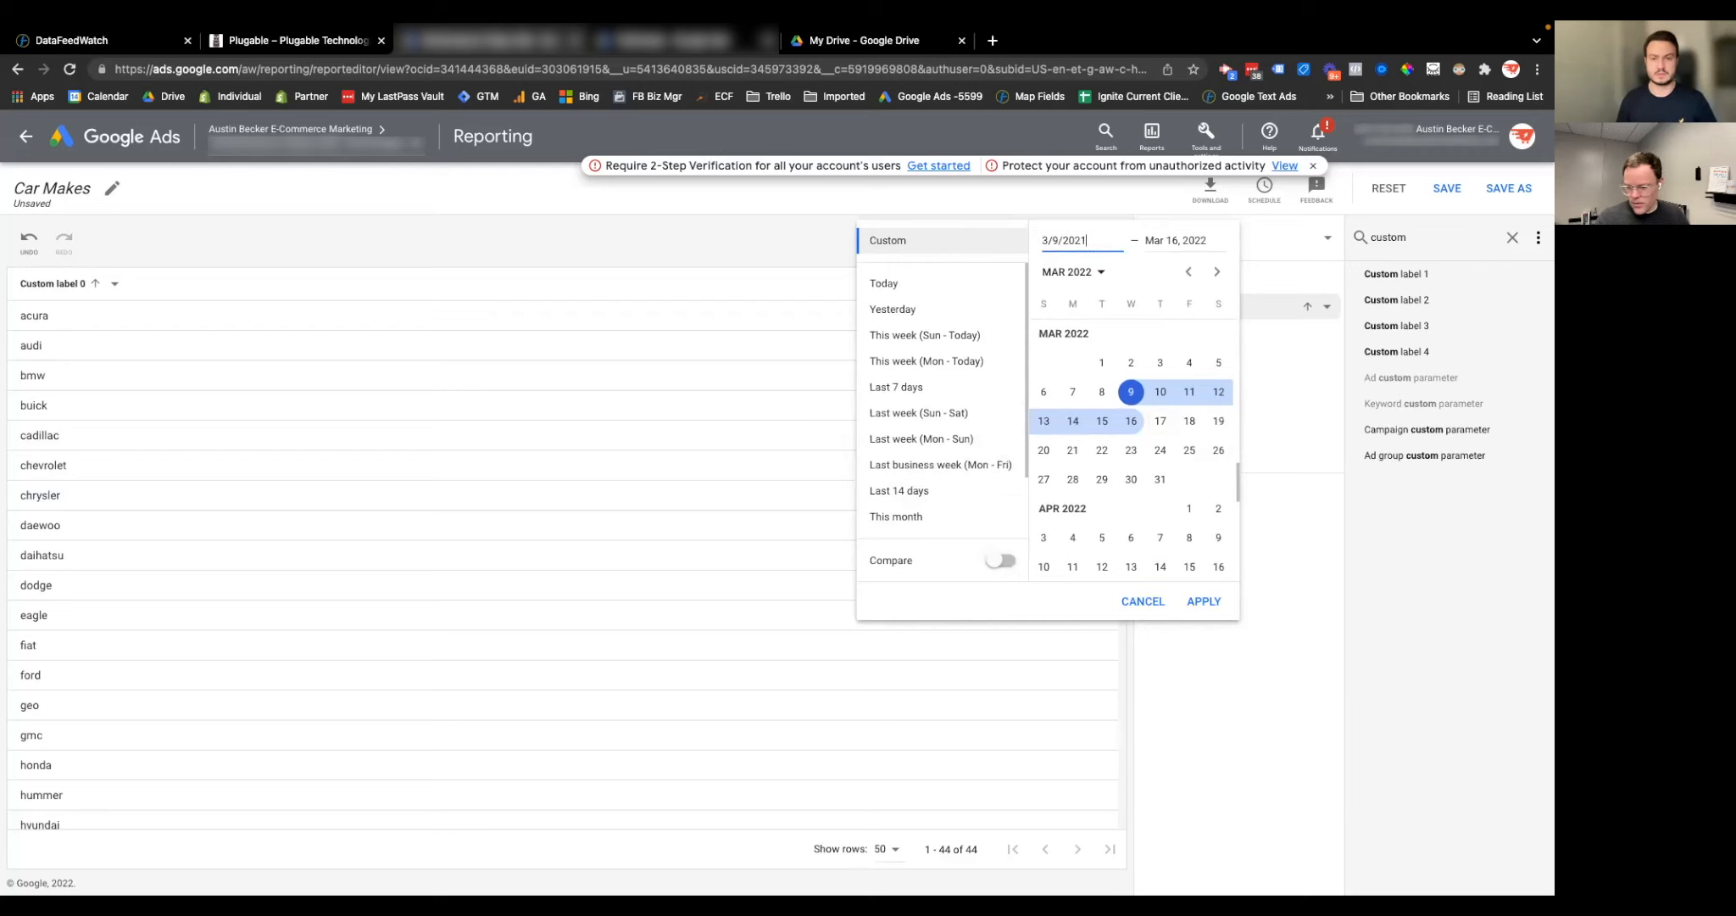
pyautogui.click(1216, 605)
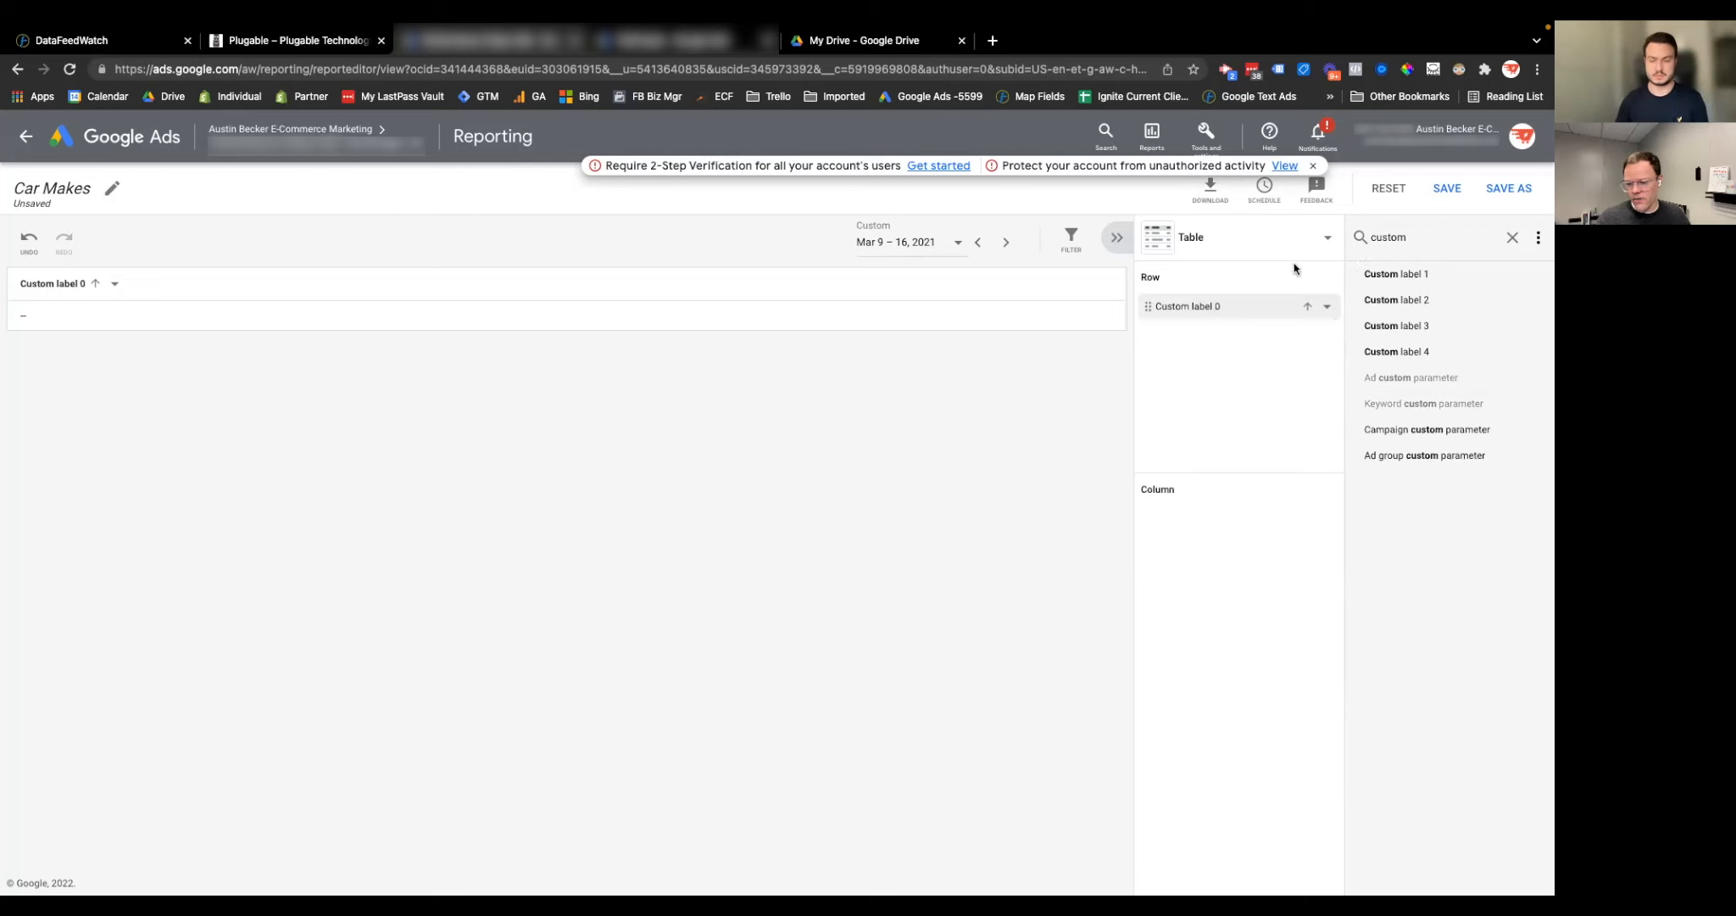
# Set the report's date range to 3/9/2022 through 3/16/2022 and apply it.
pyautogui.click(1313, 166)
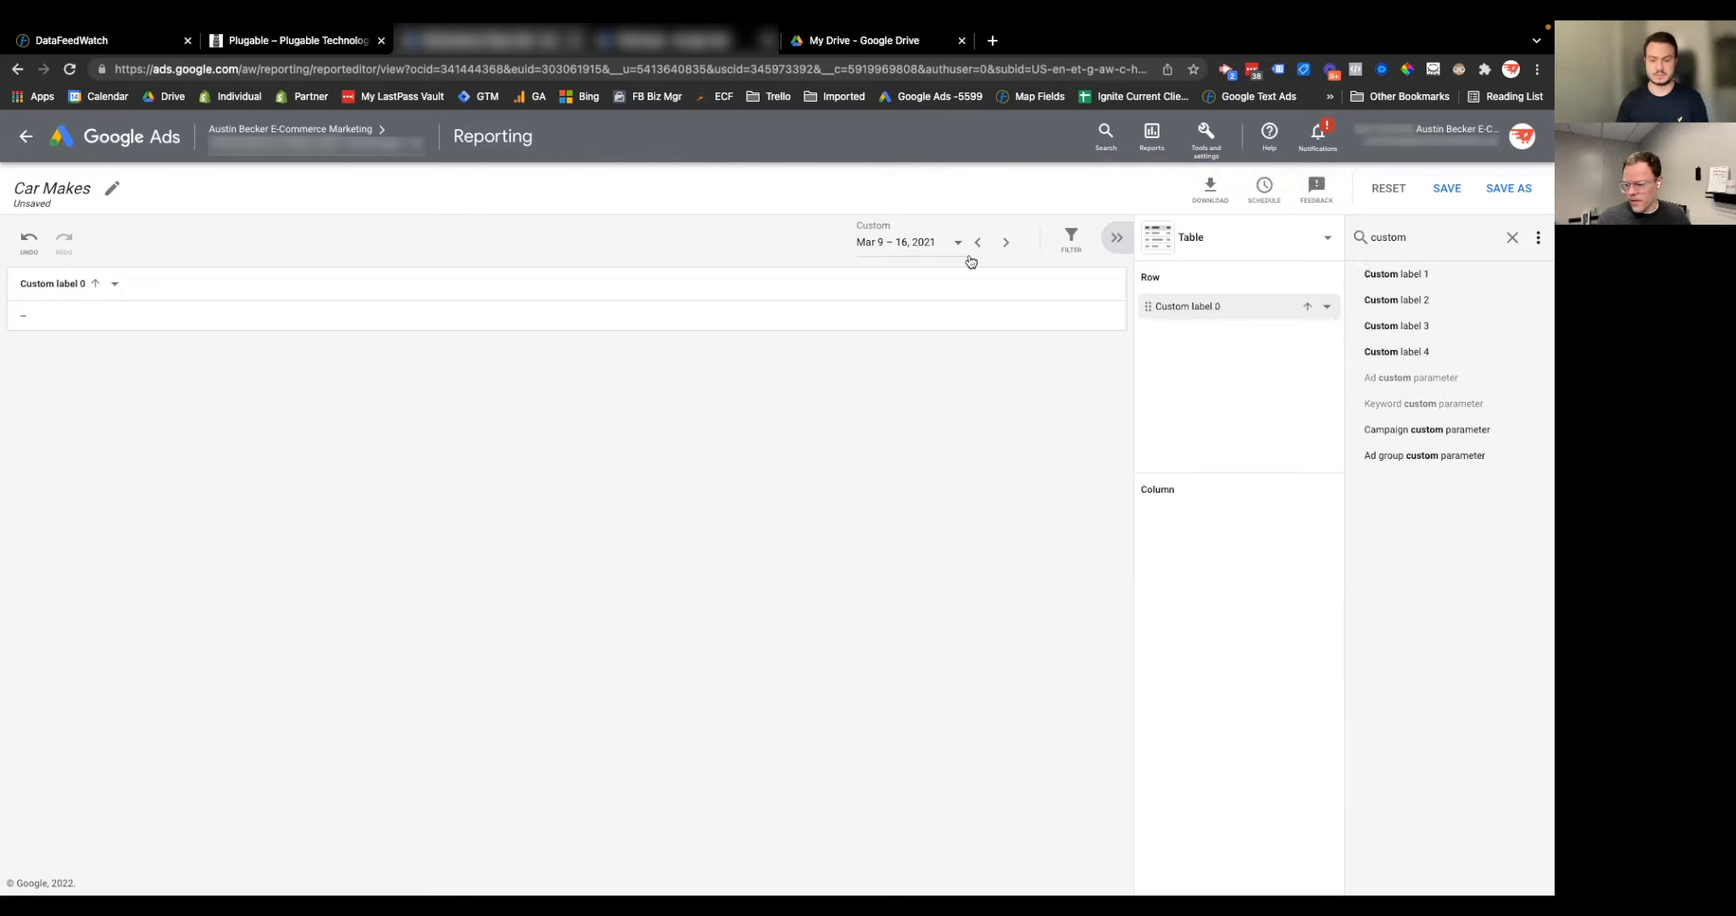
pyautogui.click(911, 246)
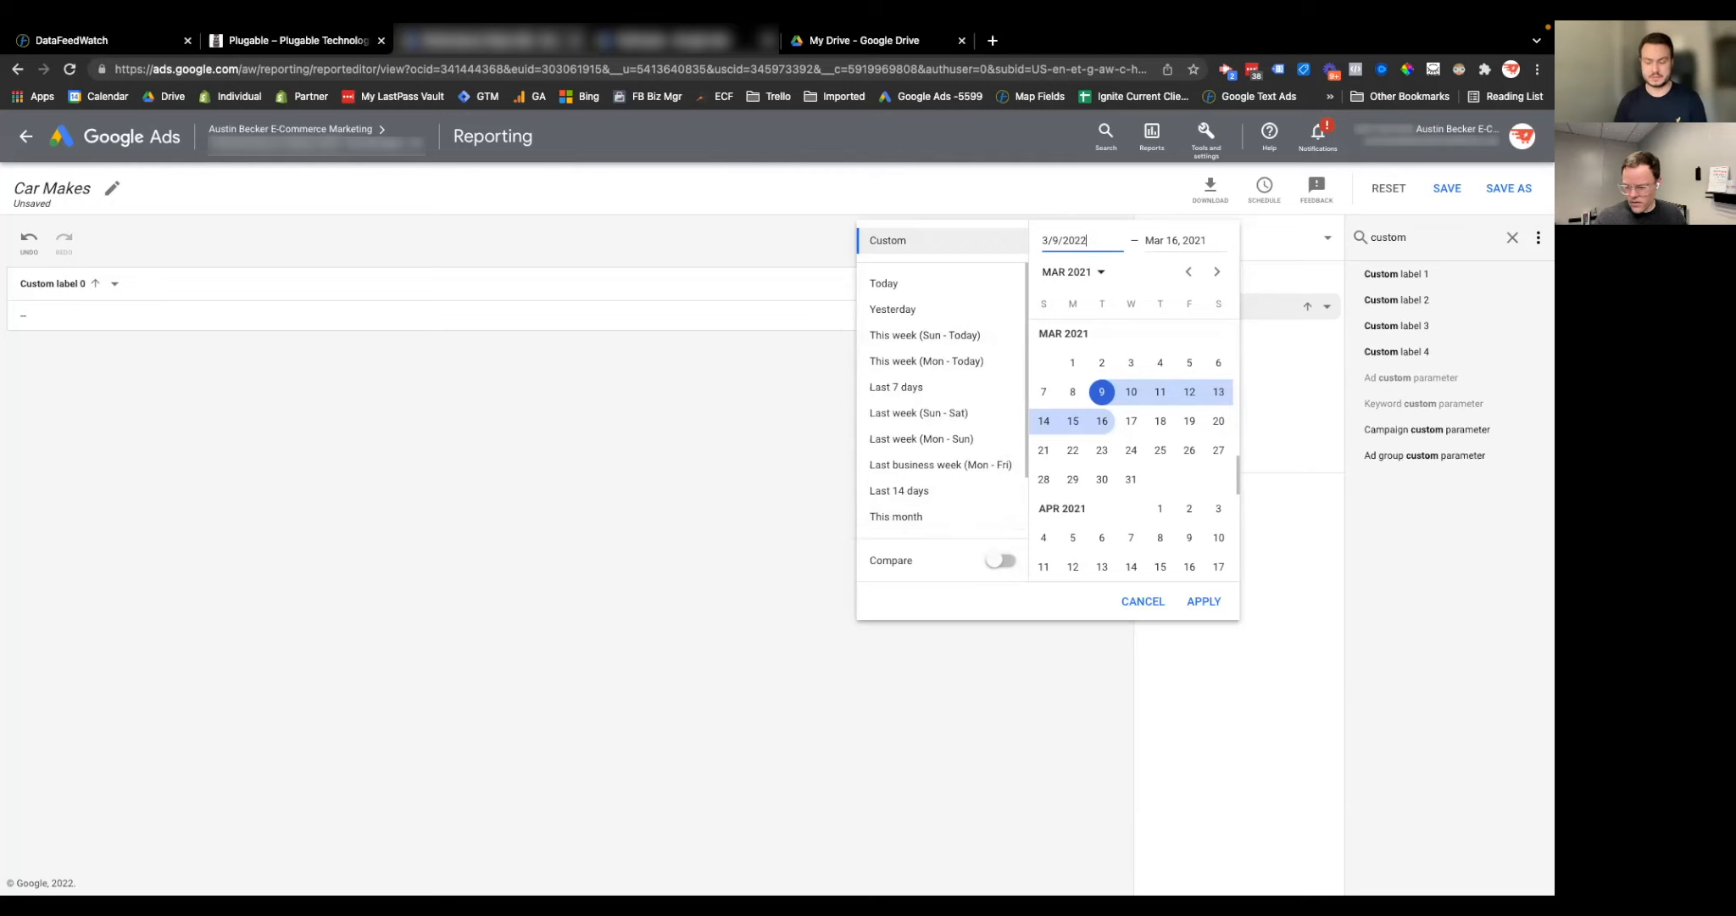
pyautogui.press('Tab')
pyautogui.press('super+a')
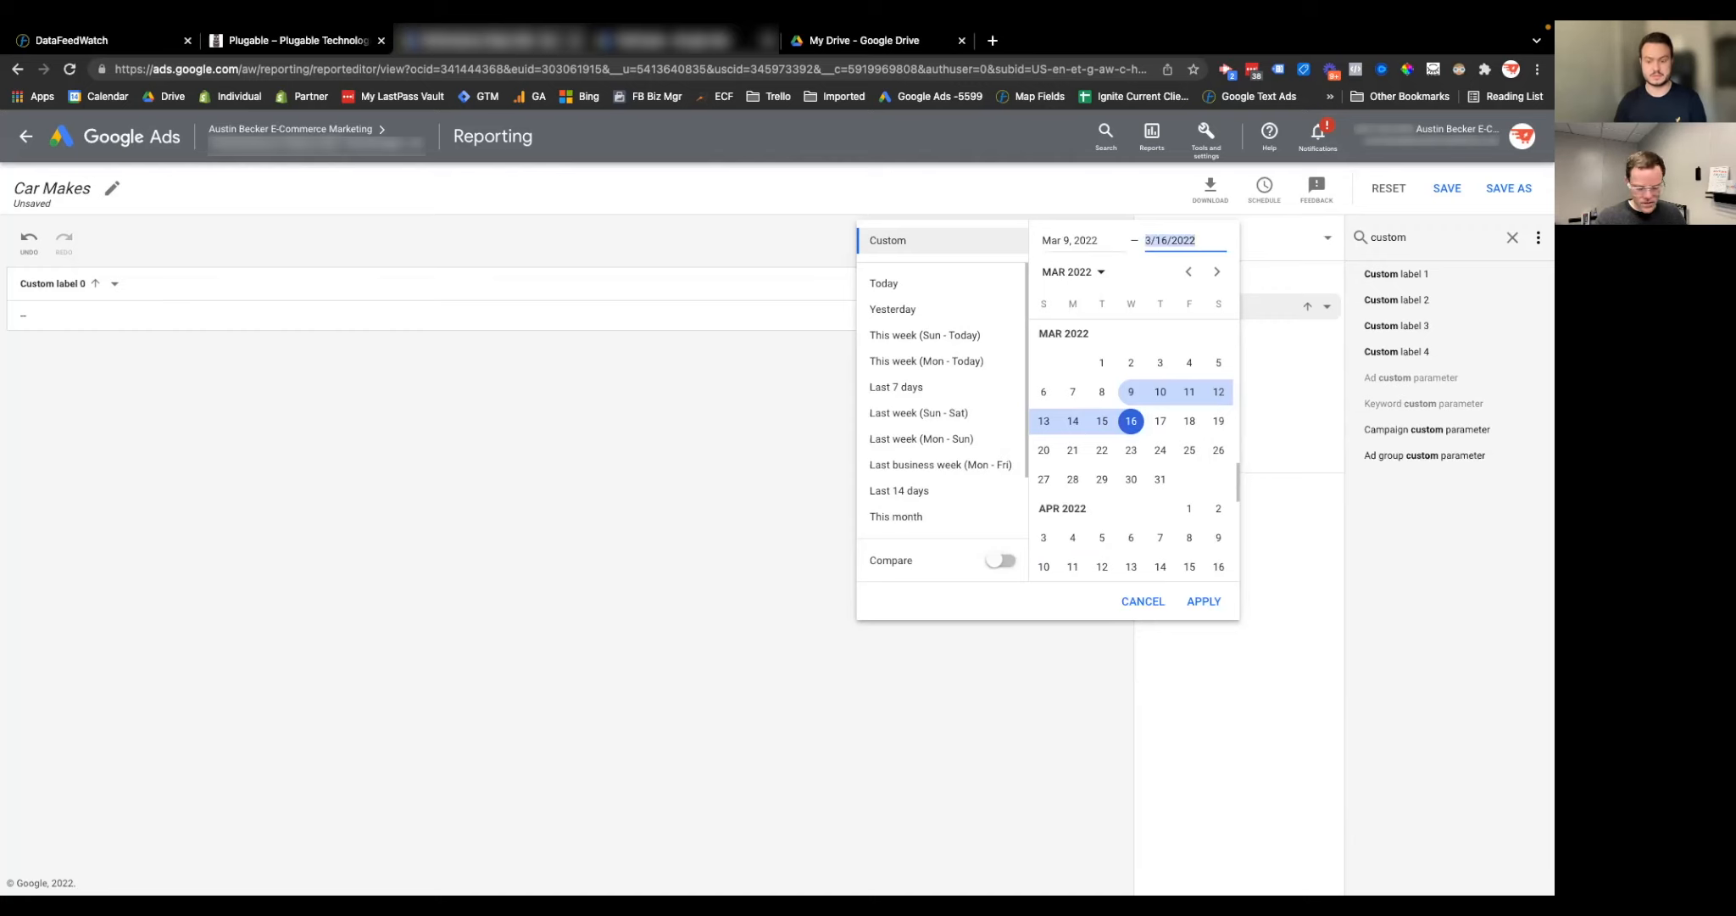
pyautogui.press('Right')
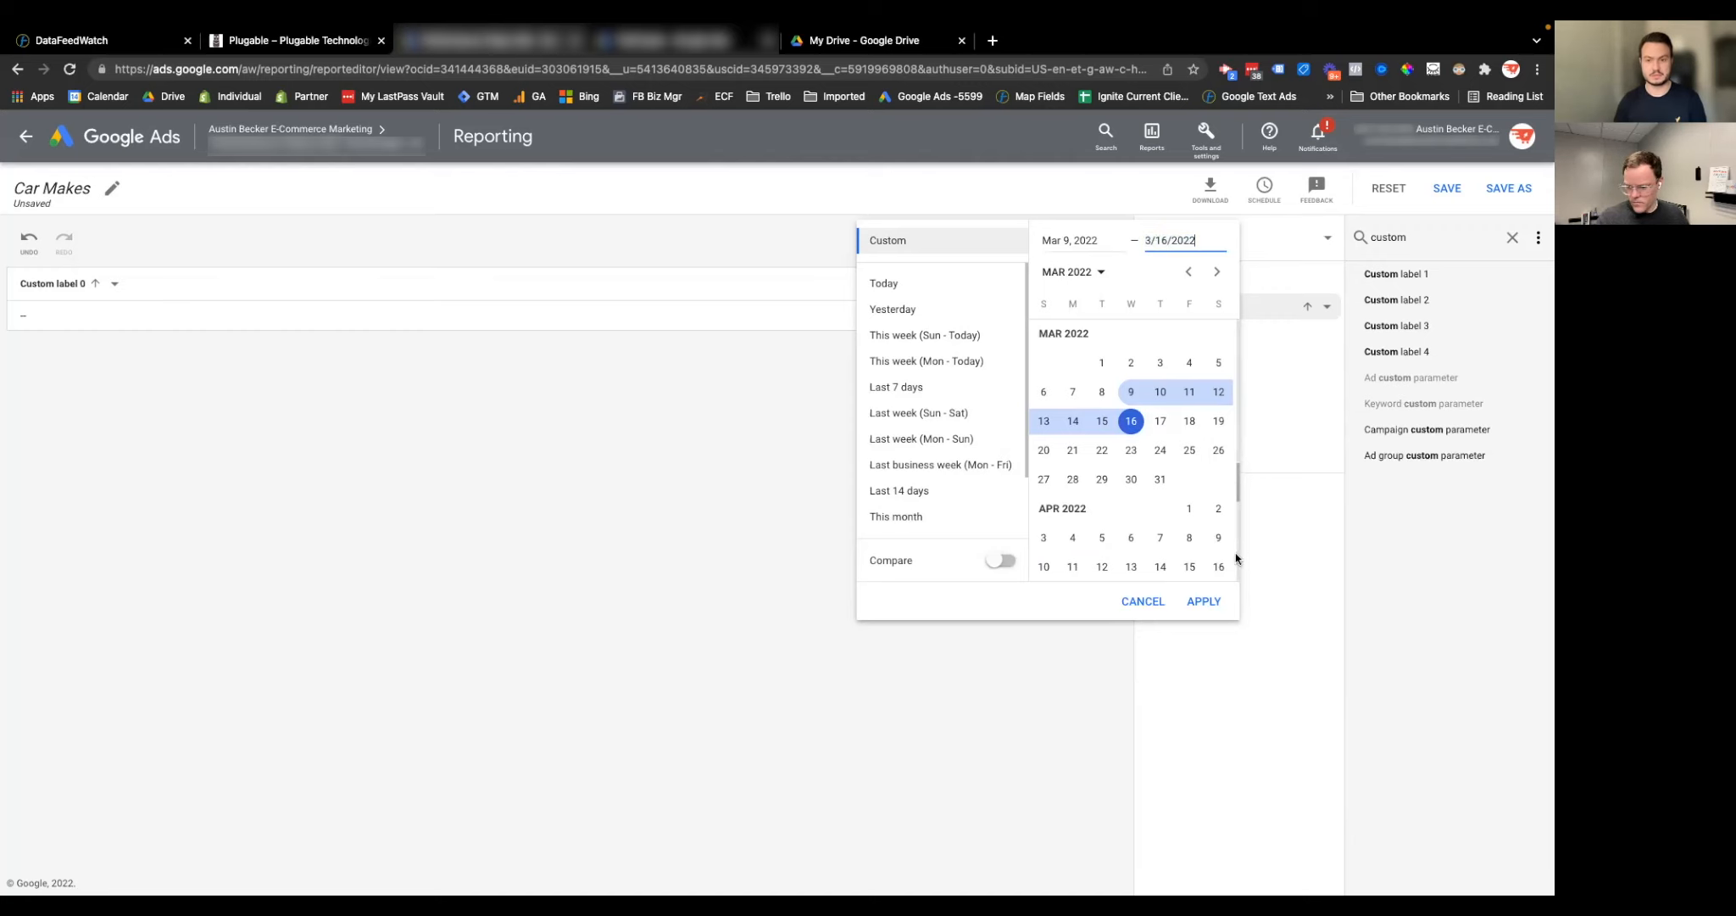
pyautogui.click(1207, 603)
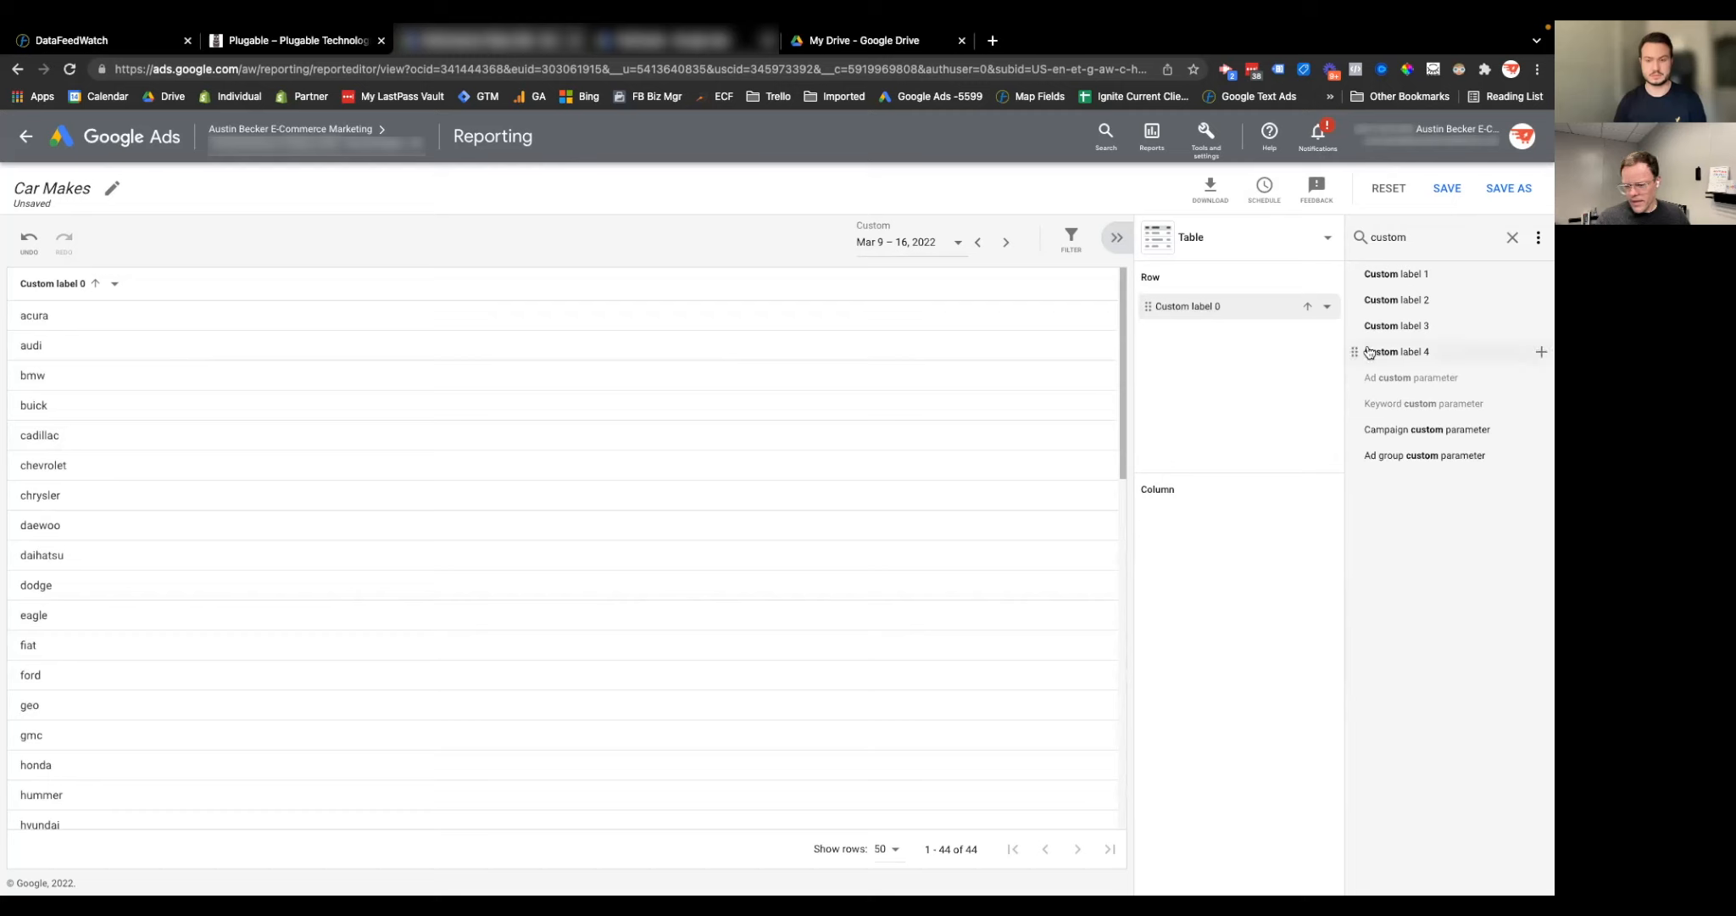
pyautogui.moveTo(1396, 326); pyautogui.dragTo(1174, 339)
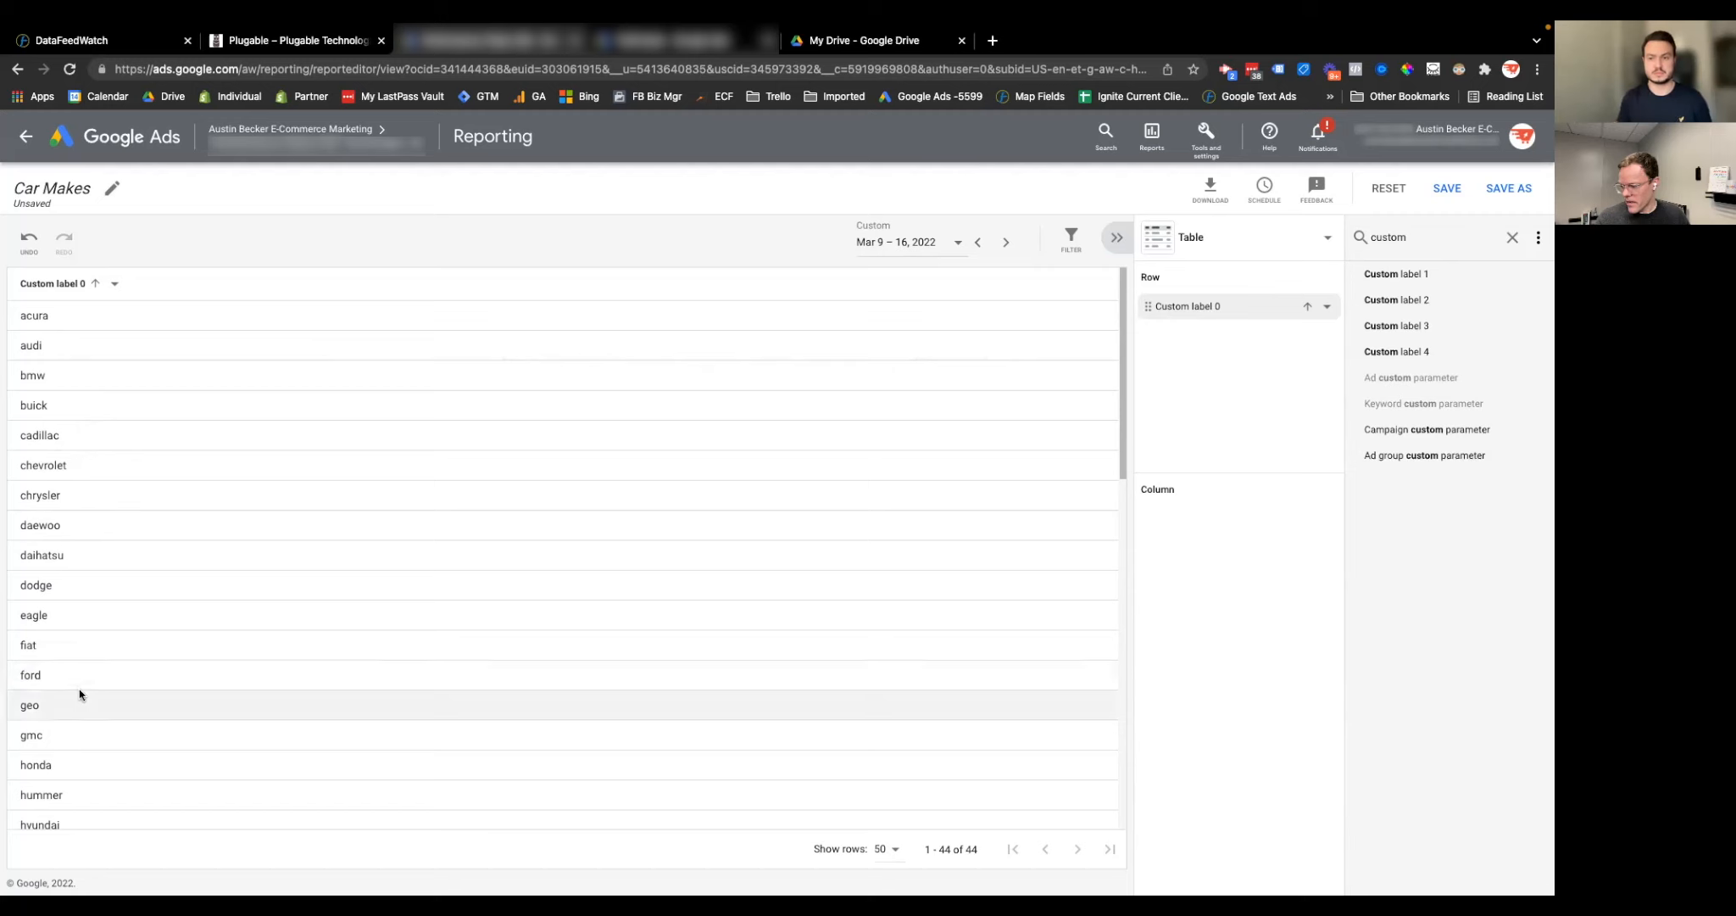
# Search the metrics for "cost", add Cost as a column of the report, and sort it from high to low.
pyautogui.doubleClick(1385, 232)
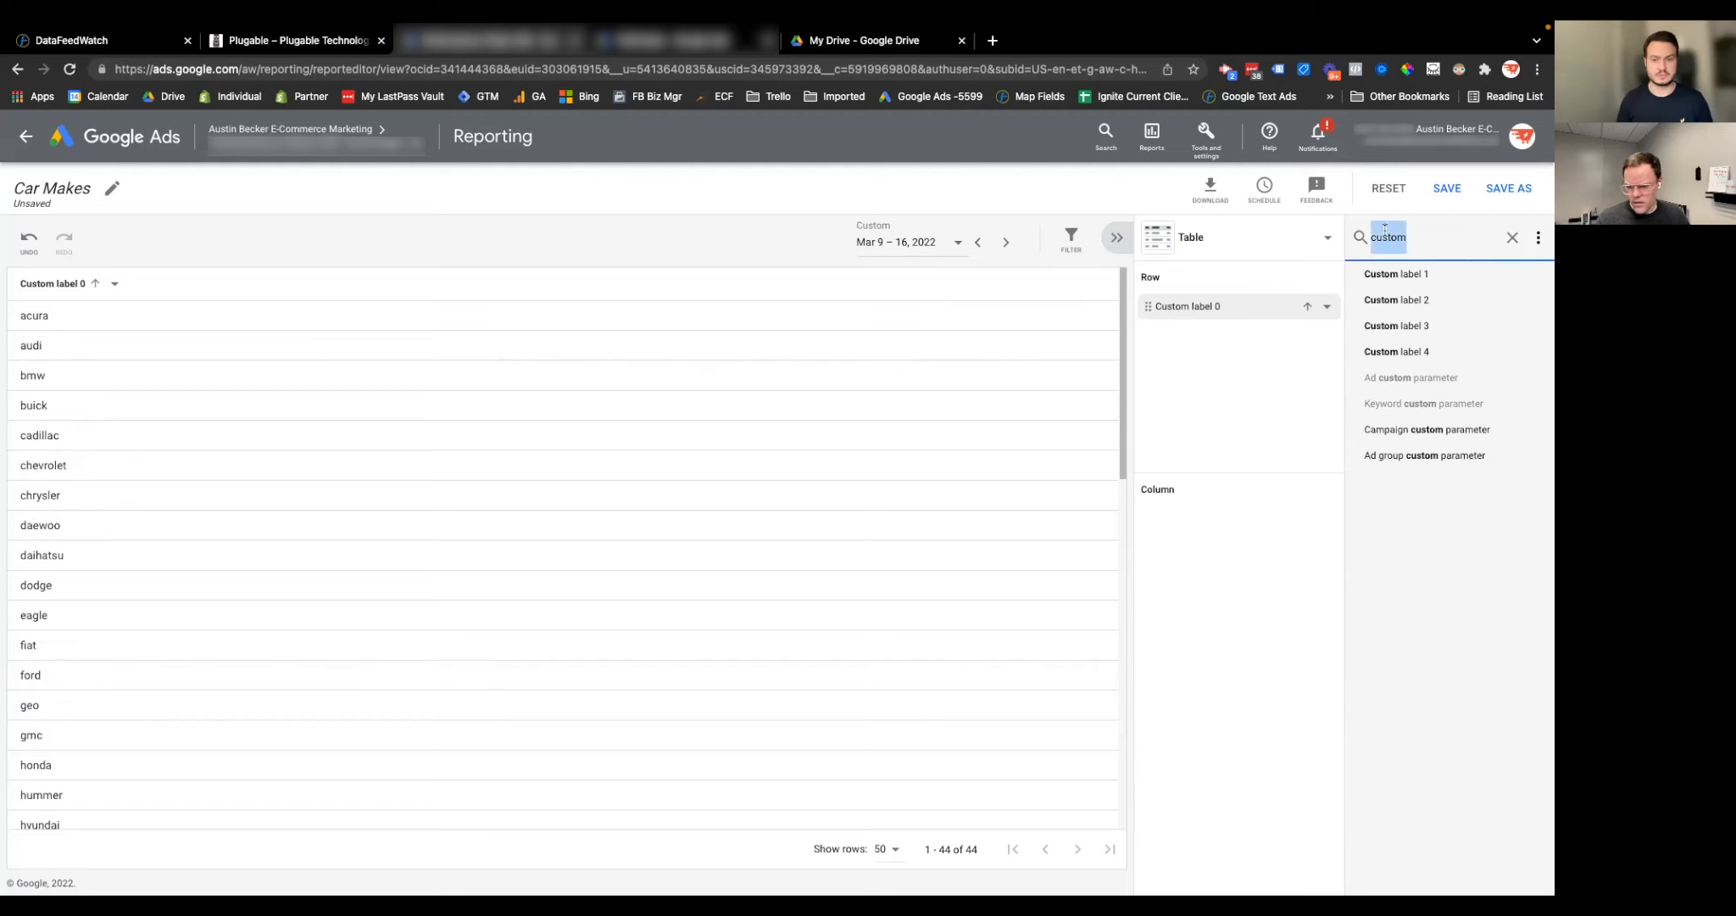
pyautogui.write('cost')
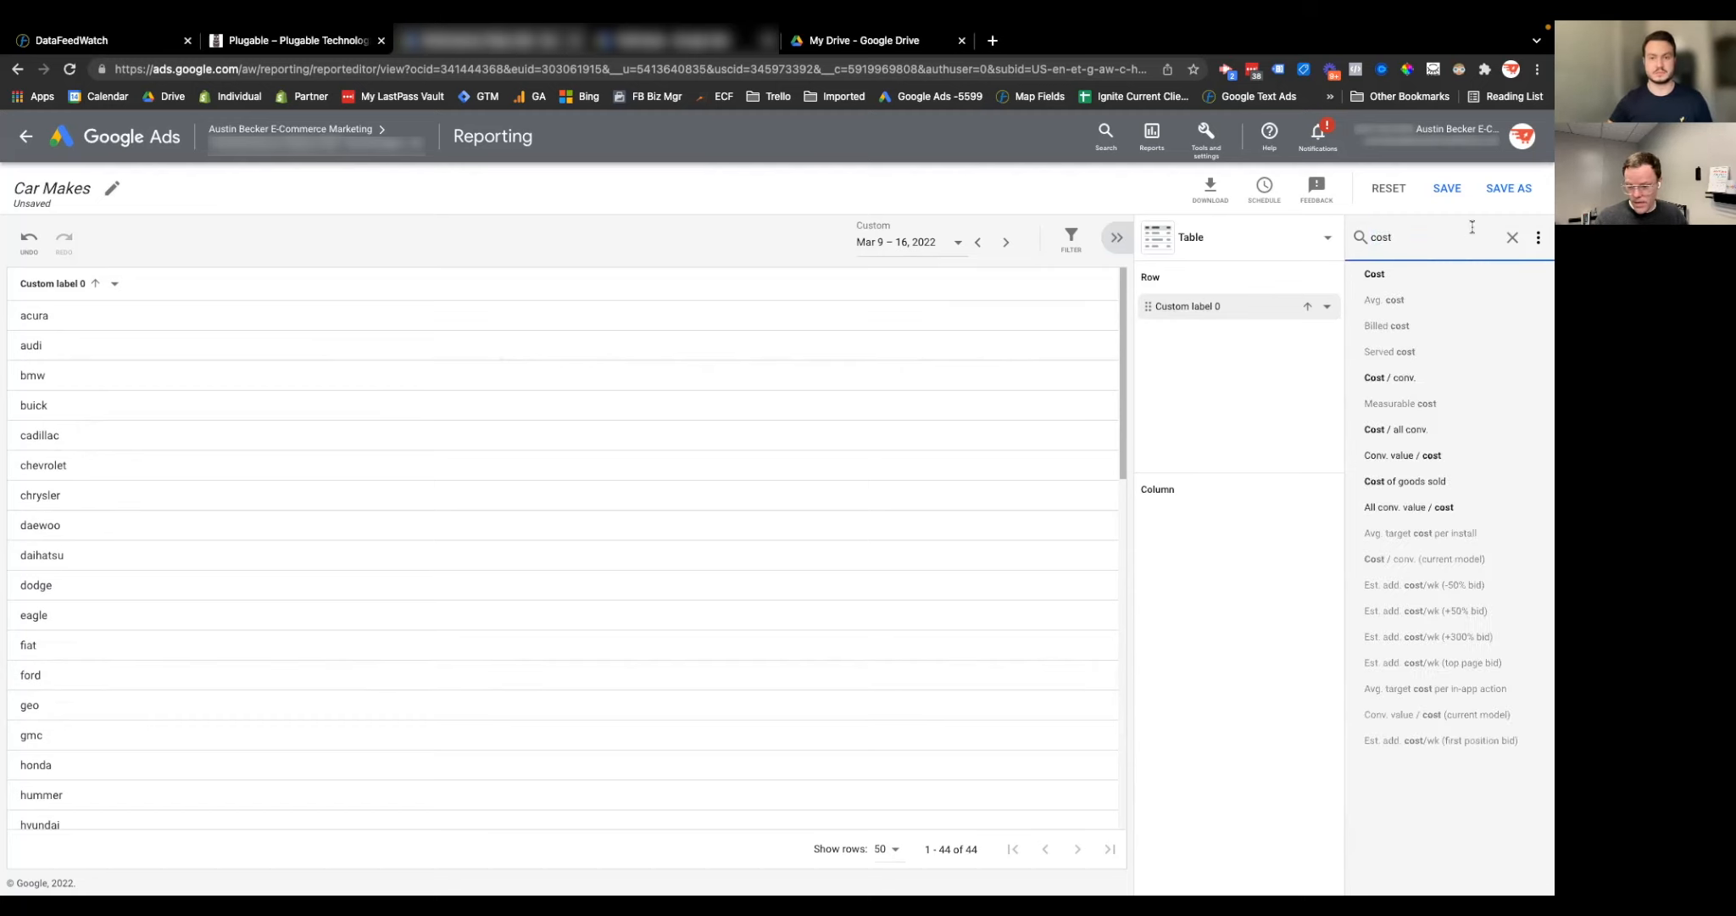
pyautogui.click(1400, 279)
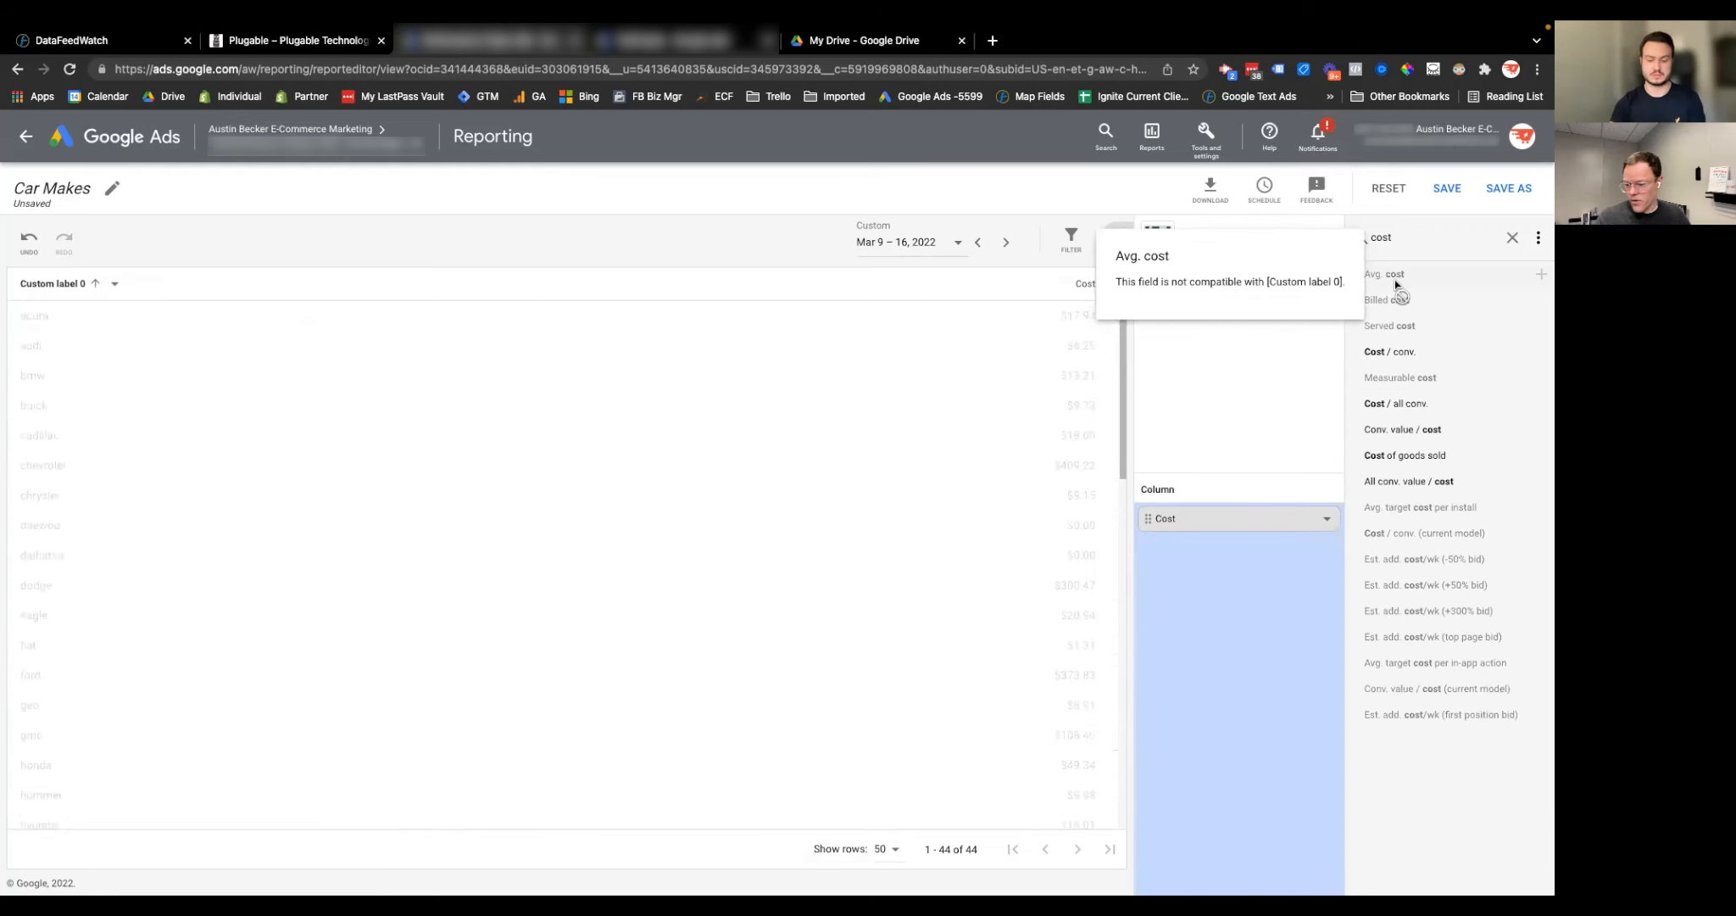
pyautogui.click(1082, 286)
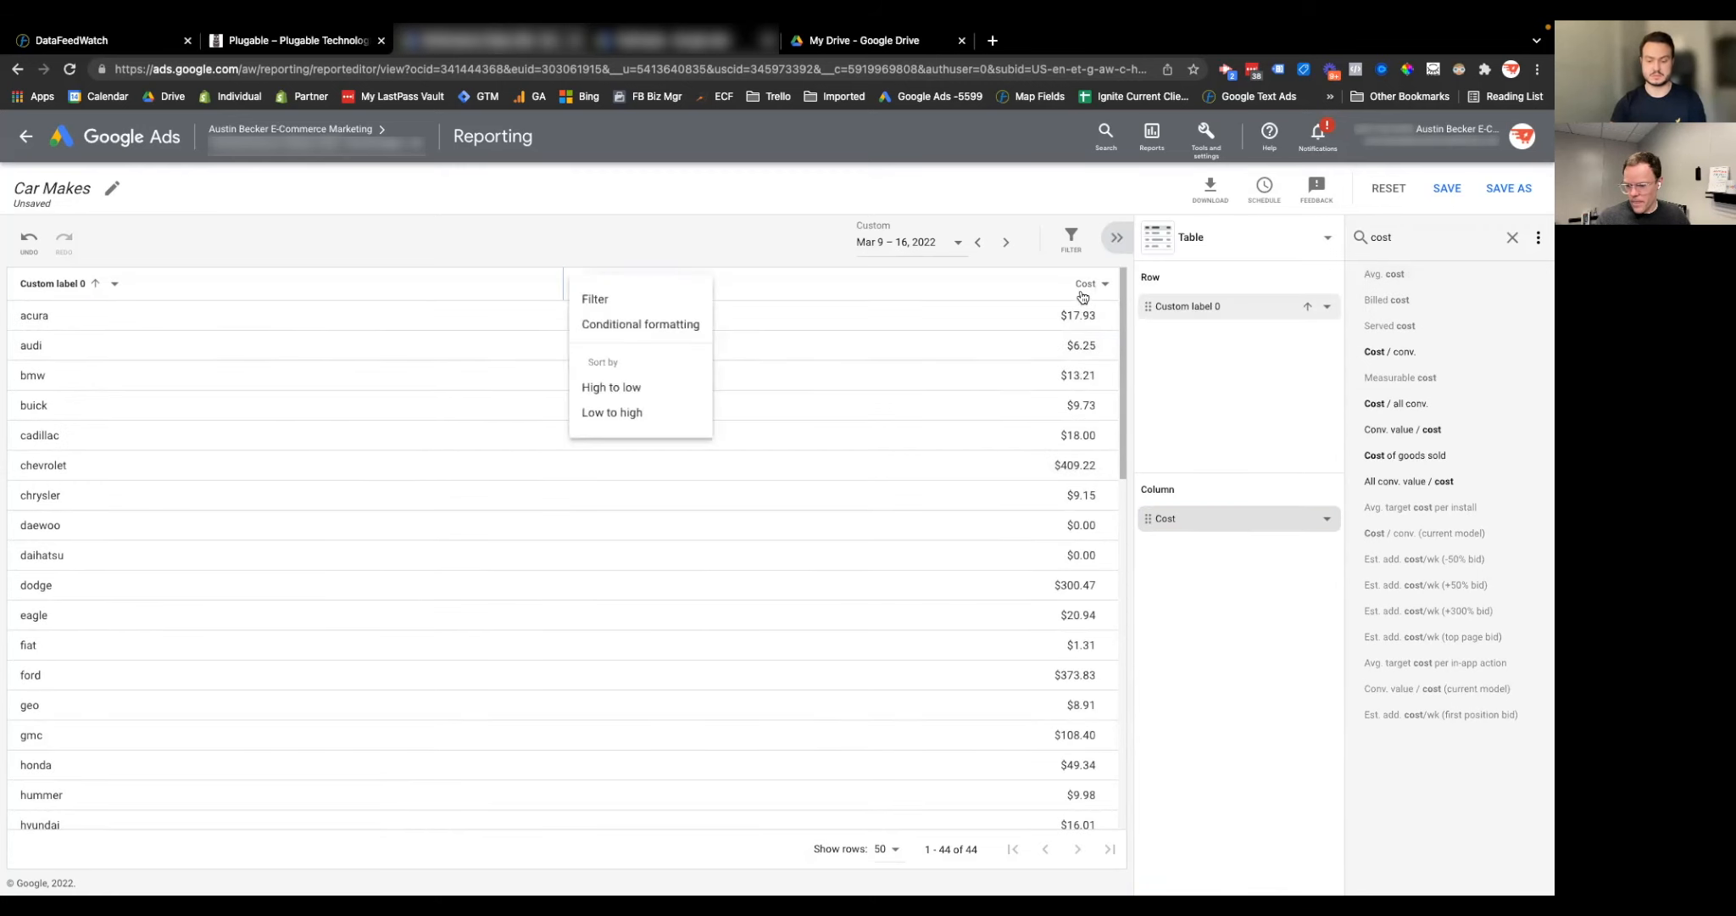
pyautogui.click(671, 397)
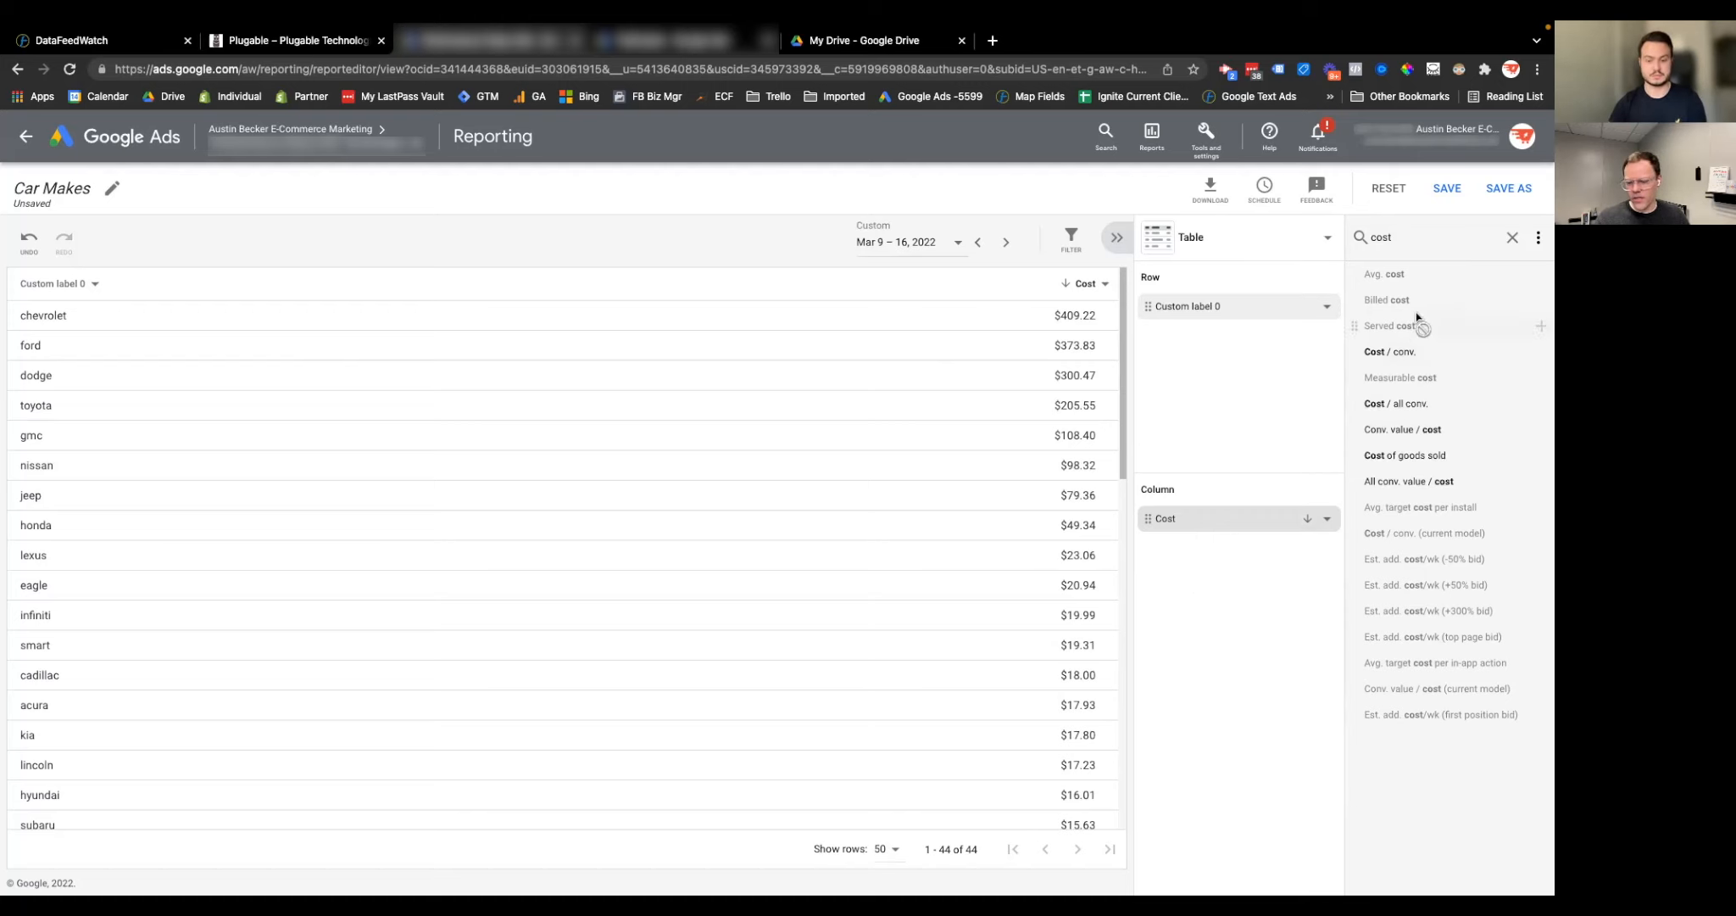
# Search the metrics for "value" and add Conv. value as a second column beside Cost.
pyautogui.doubleClick(1388, 237)
pyautogui.write('value')
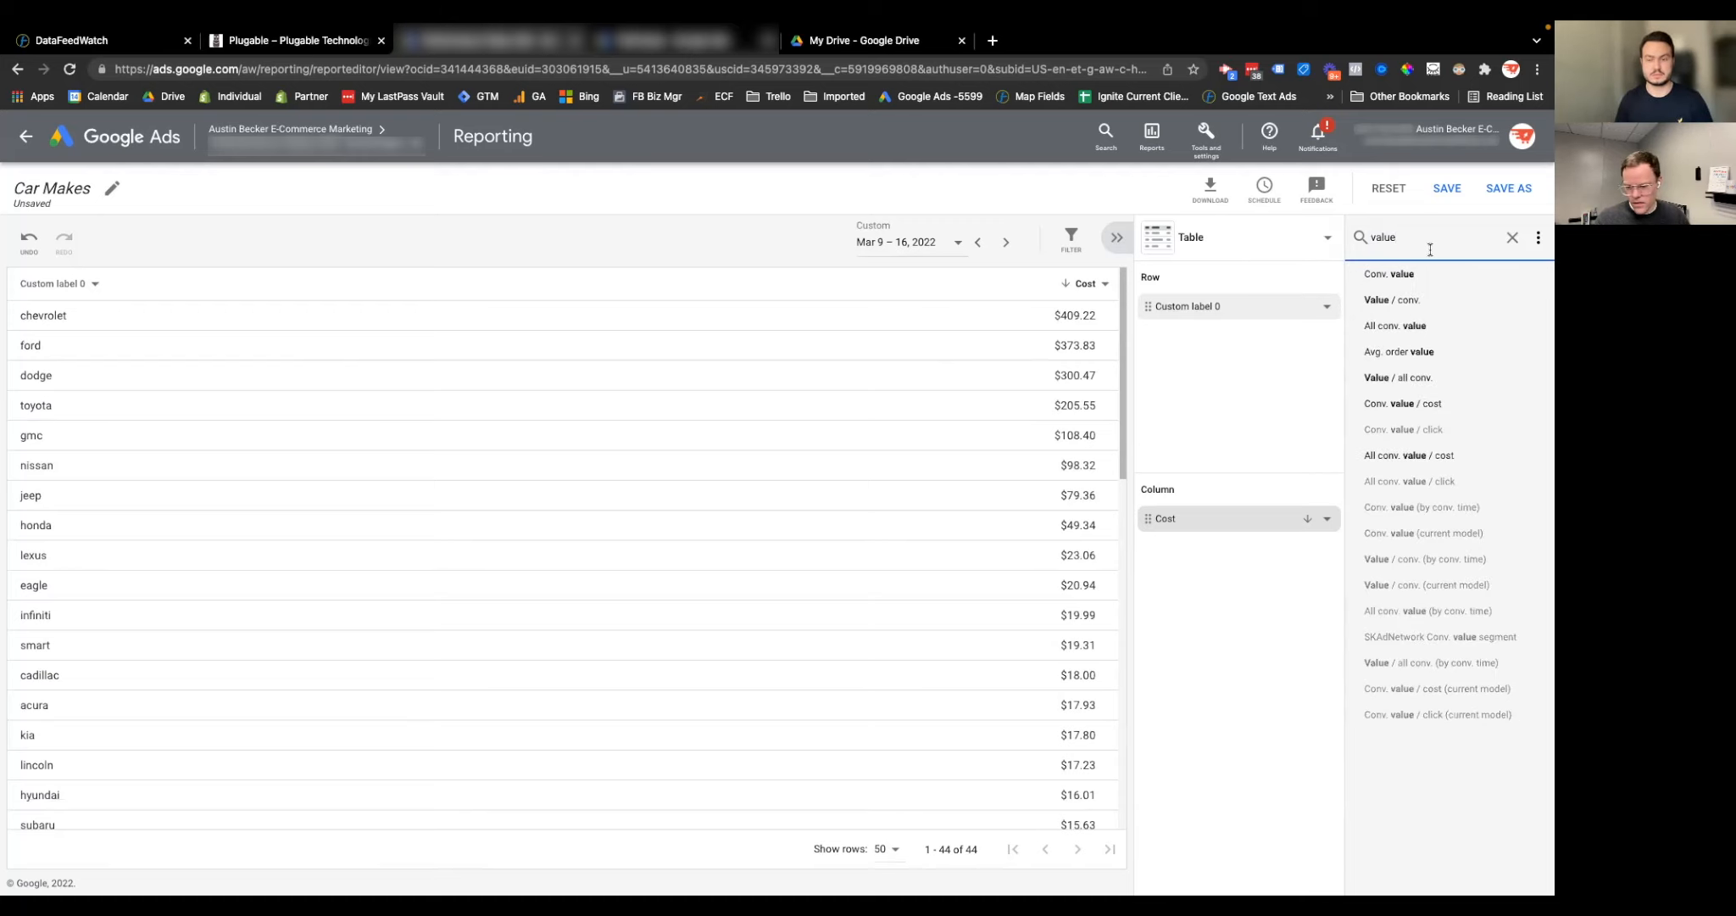
pyautogui.click(1541, 274)
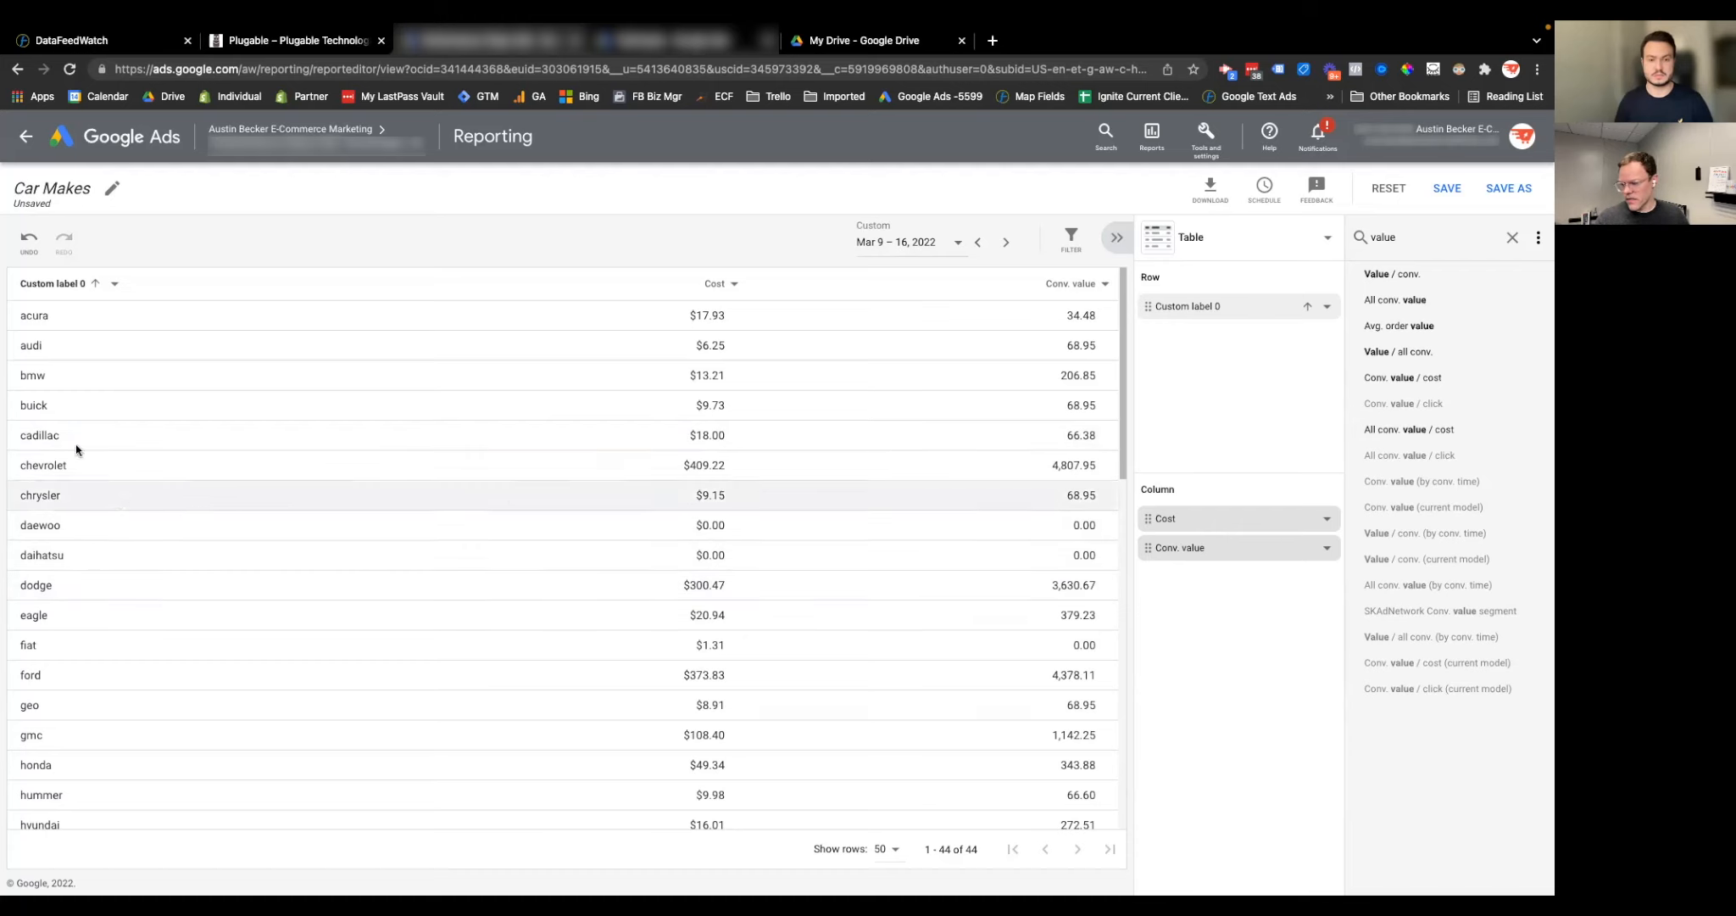
pyautogui.moveTo(18, 318); pyautogui.dragTo(83, 318)
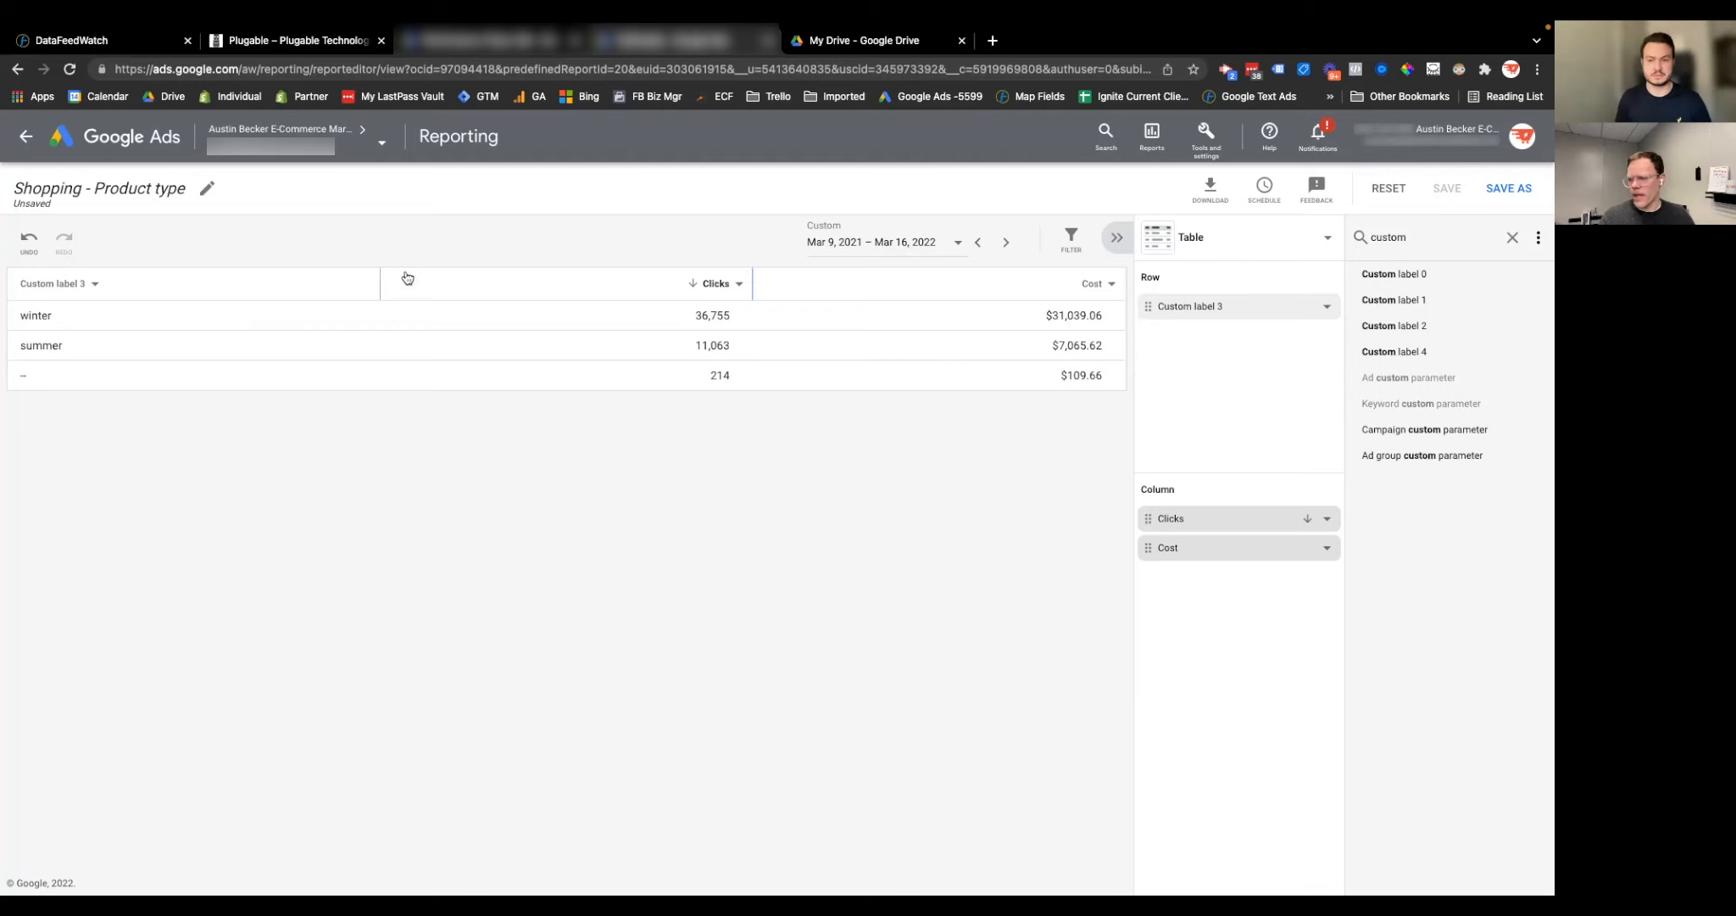
# On the Plugable website, examine the product subcategories of Data Storage, Docking Stations, Power Devices and Batteries, Thunderbolt, and USB Hubs, Cables, and Switches.
pyautogui.click(331, 44)
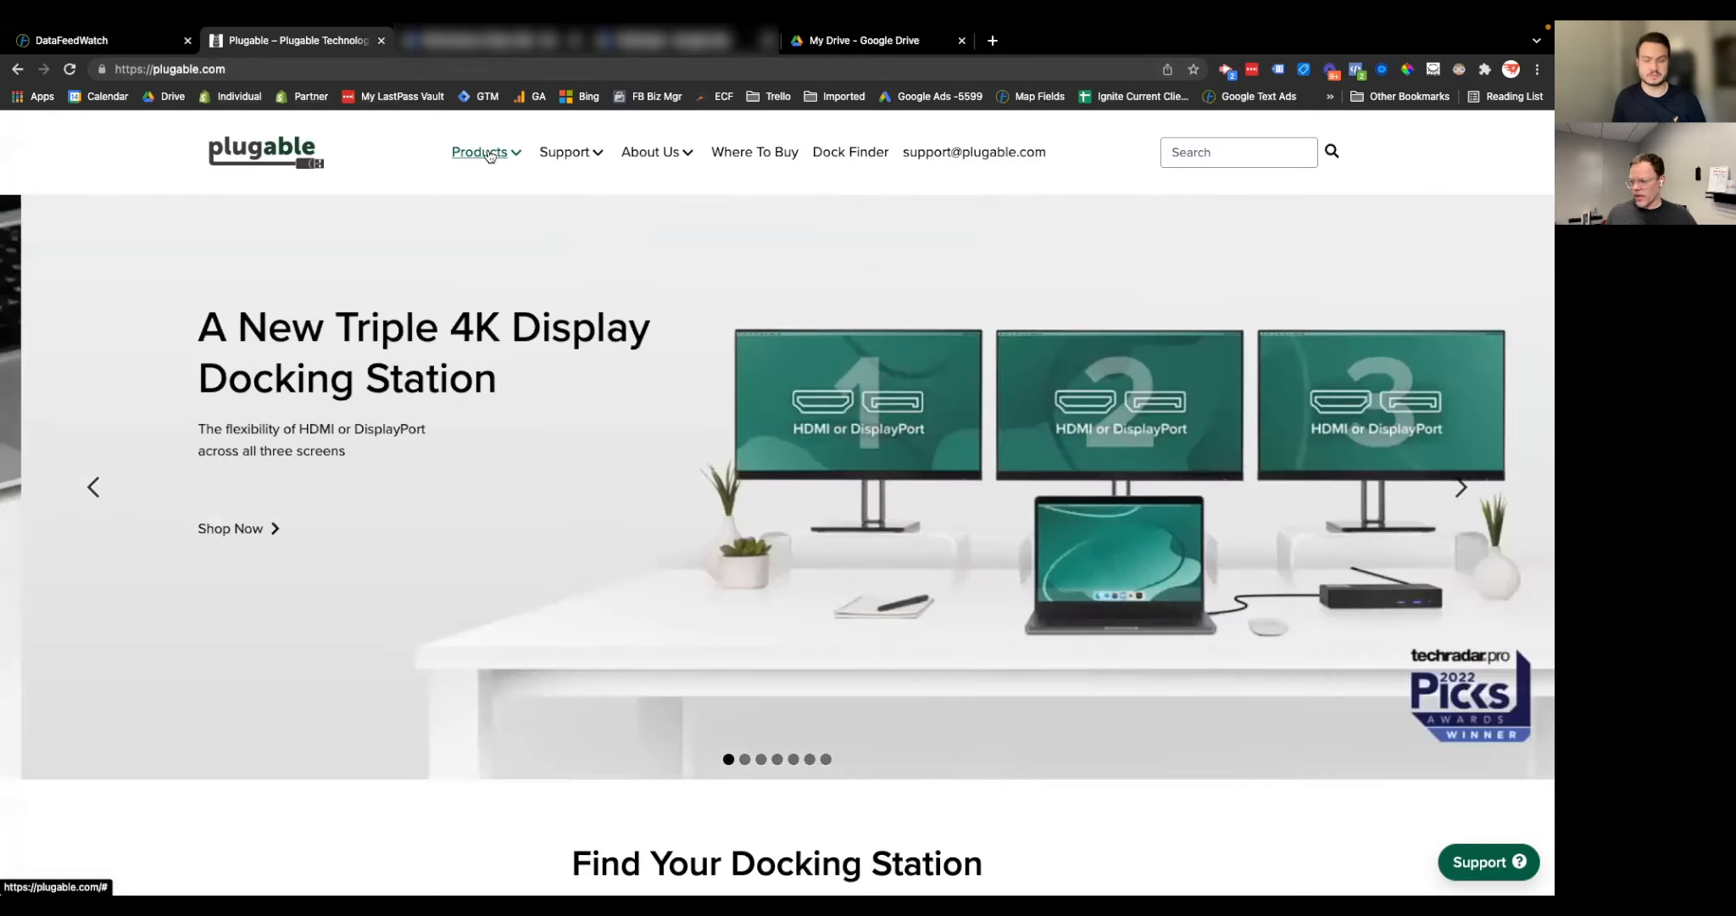
pyautogui.click(489, 155)
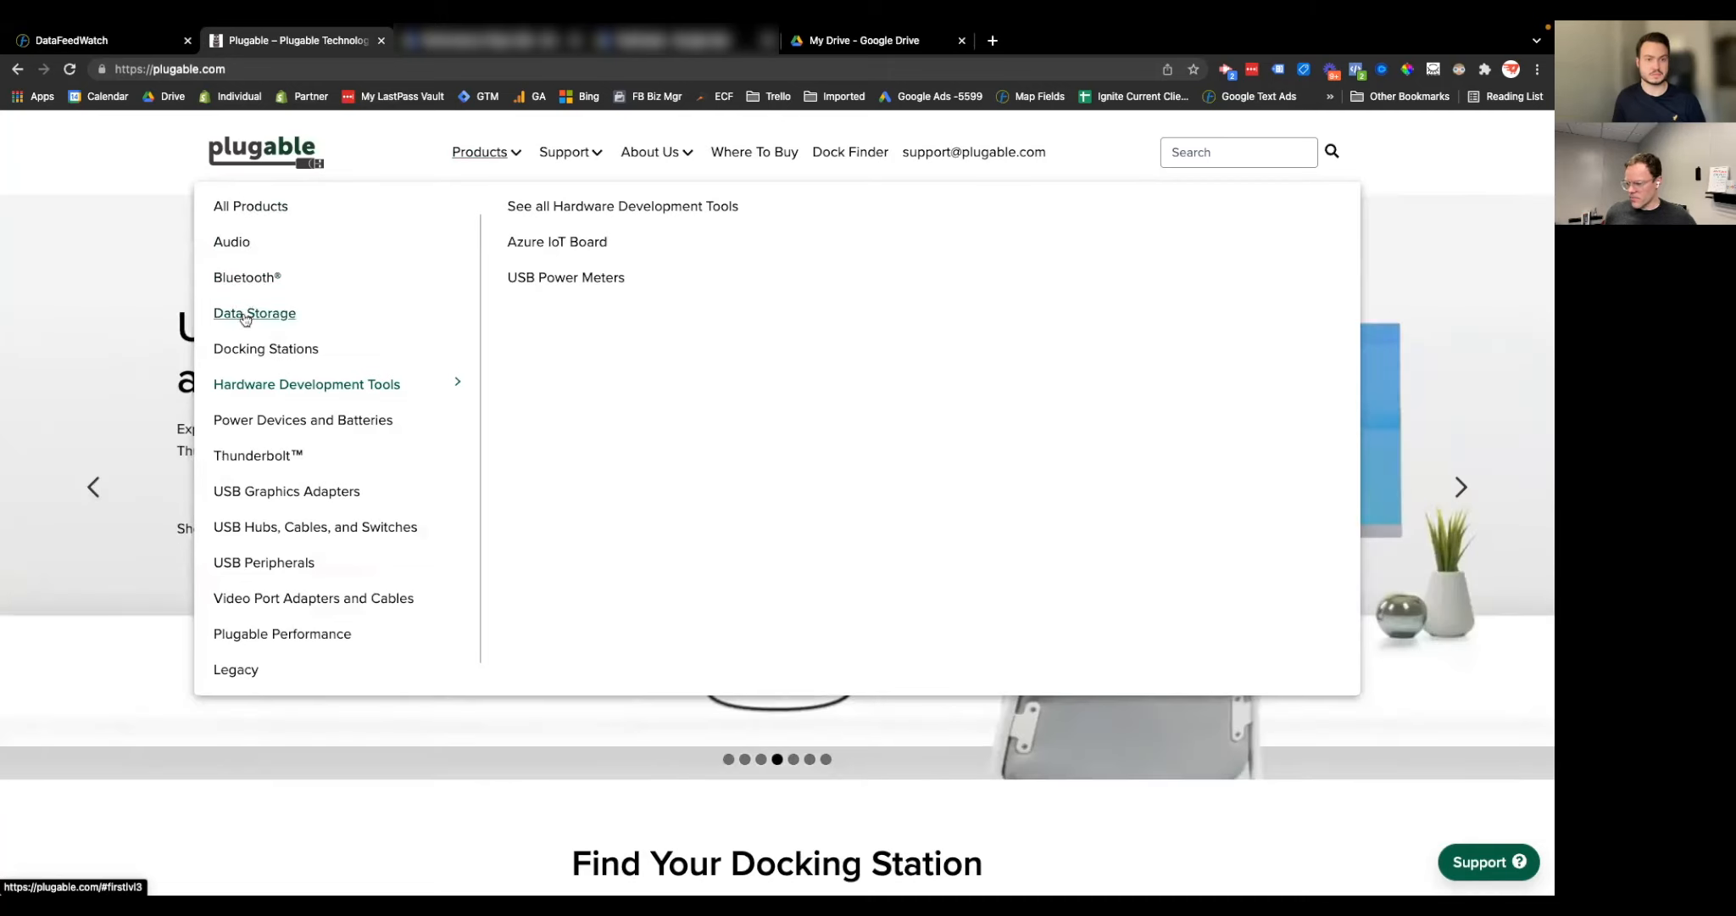
pyautogui.moveTo(246, 318)
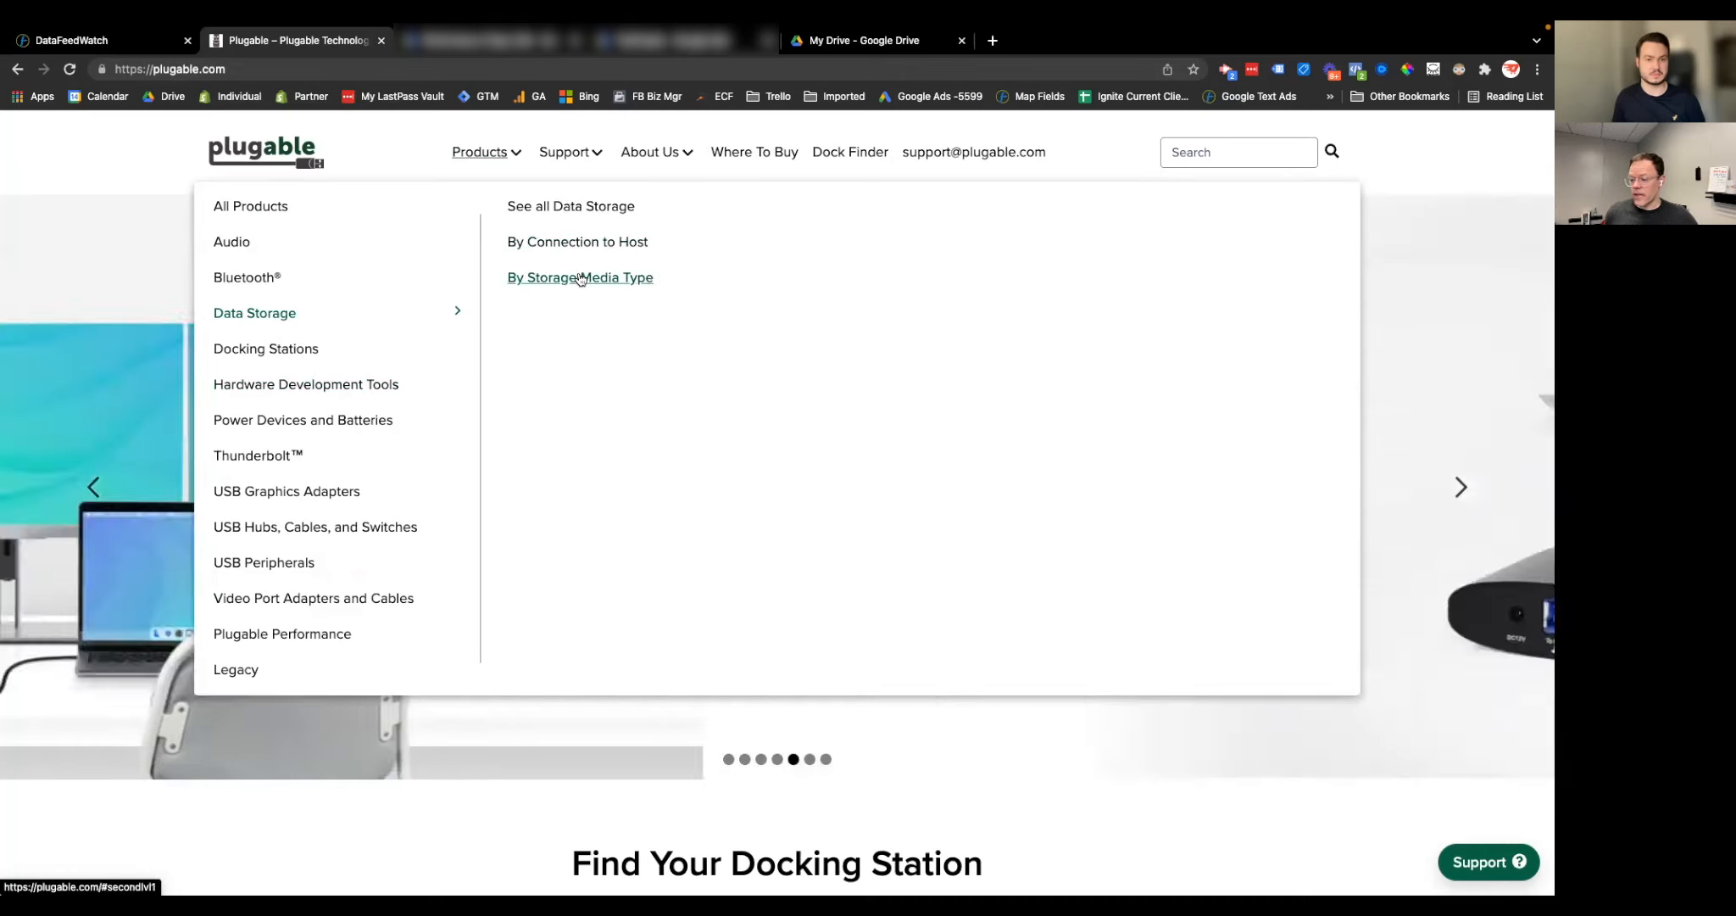
pyautogui.moveTo(296, 358)
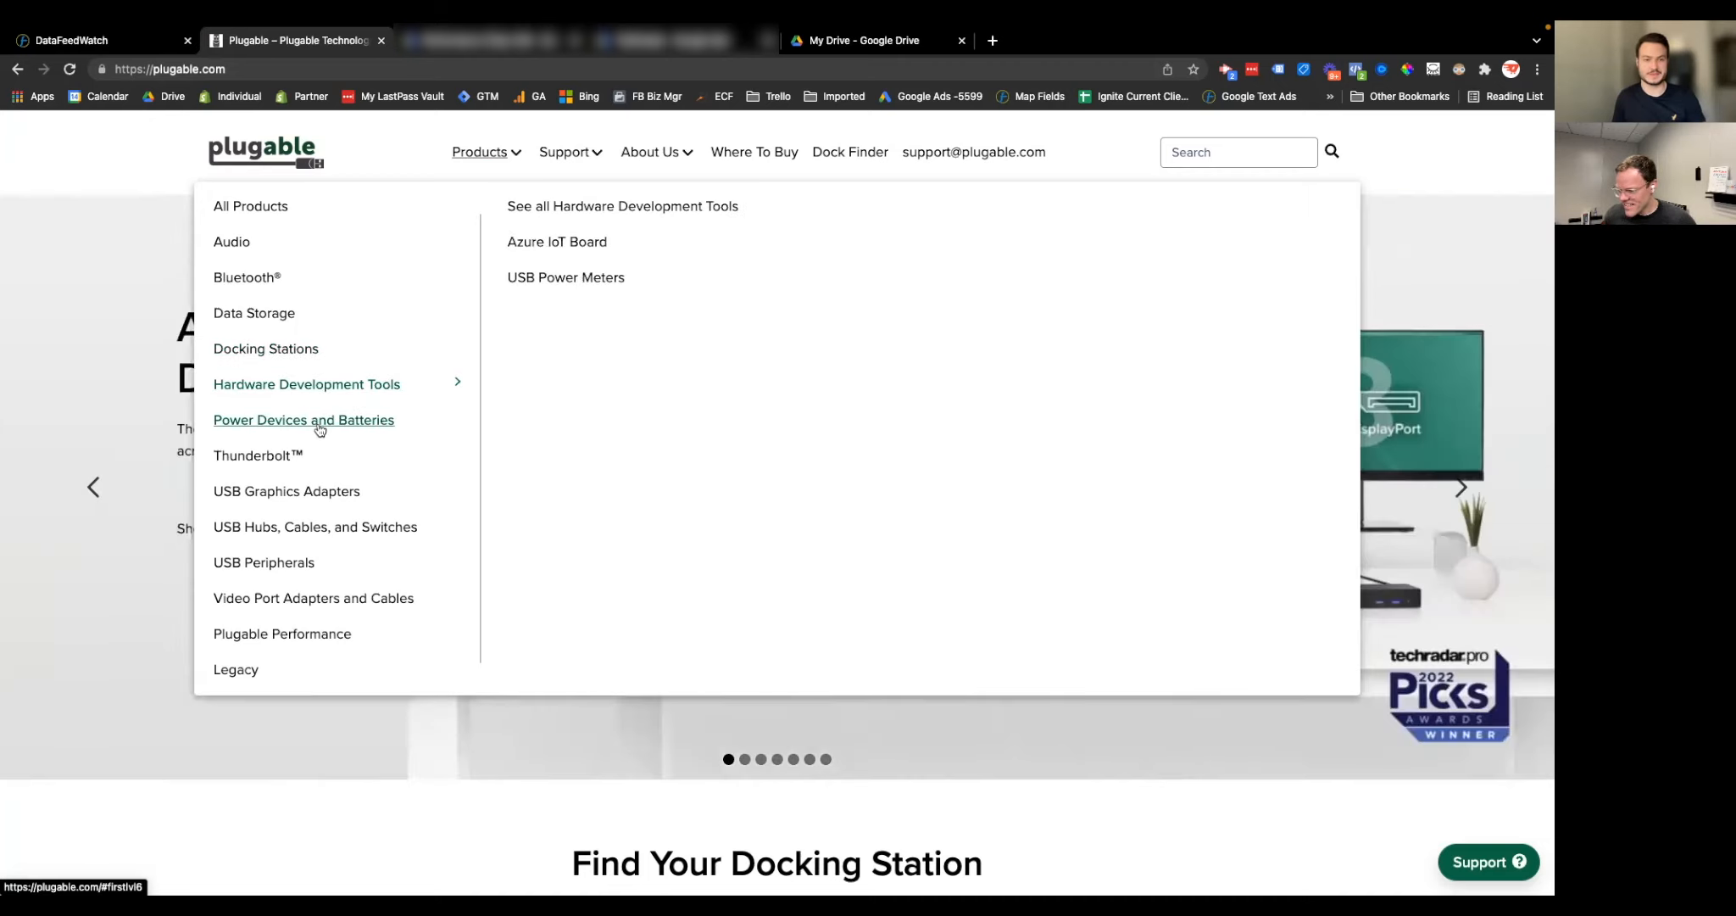
pyautogui.moveTo(319, 430)
pyautogui.moveTo(288, 454)
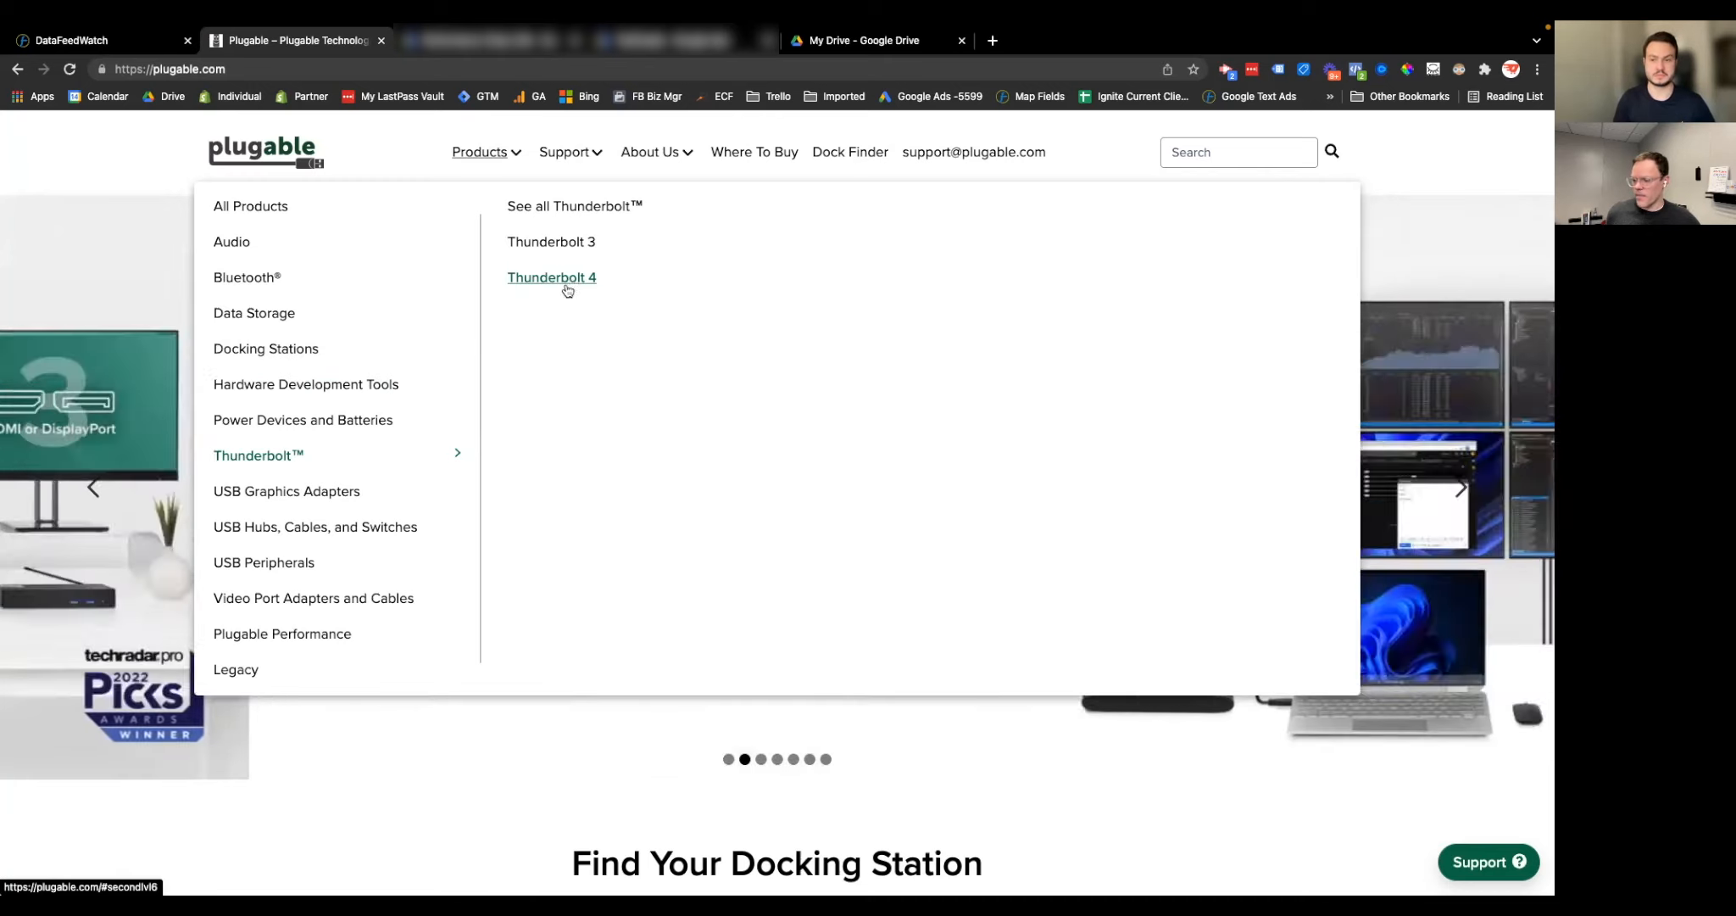
pyautogui.moveTo(334, 533)
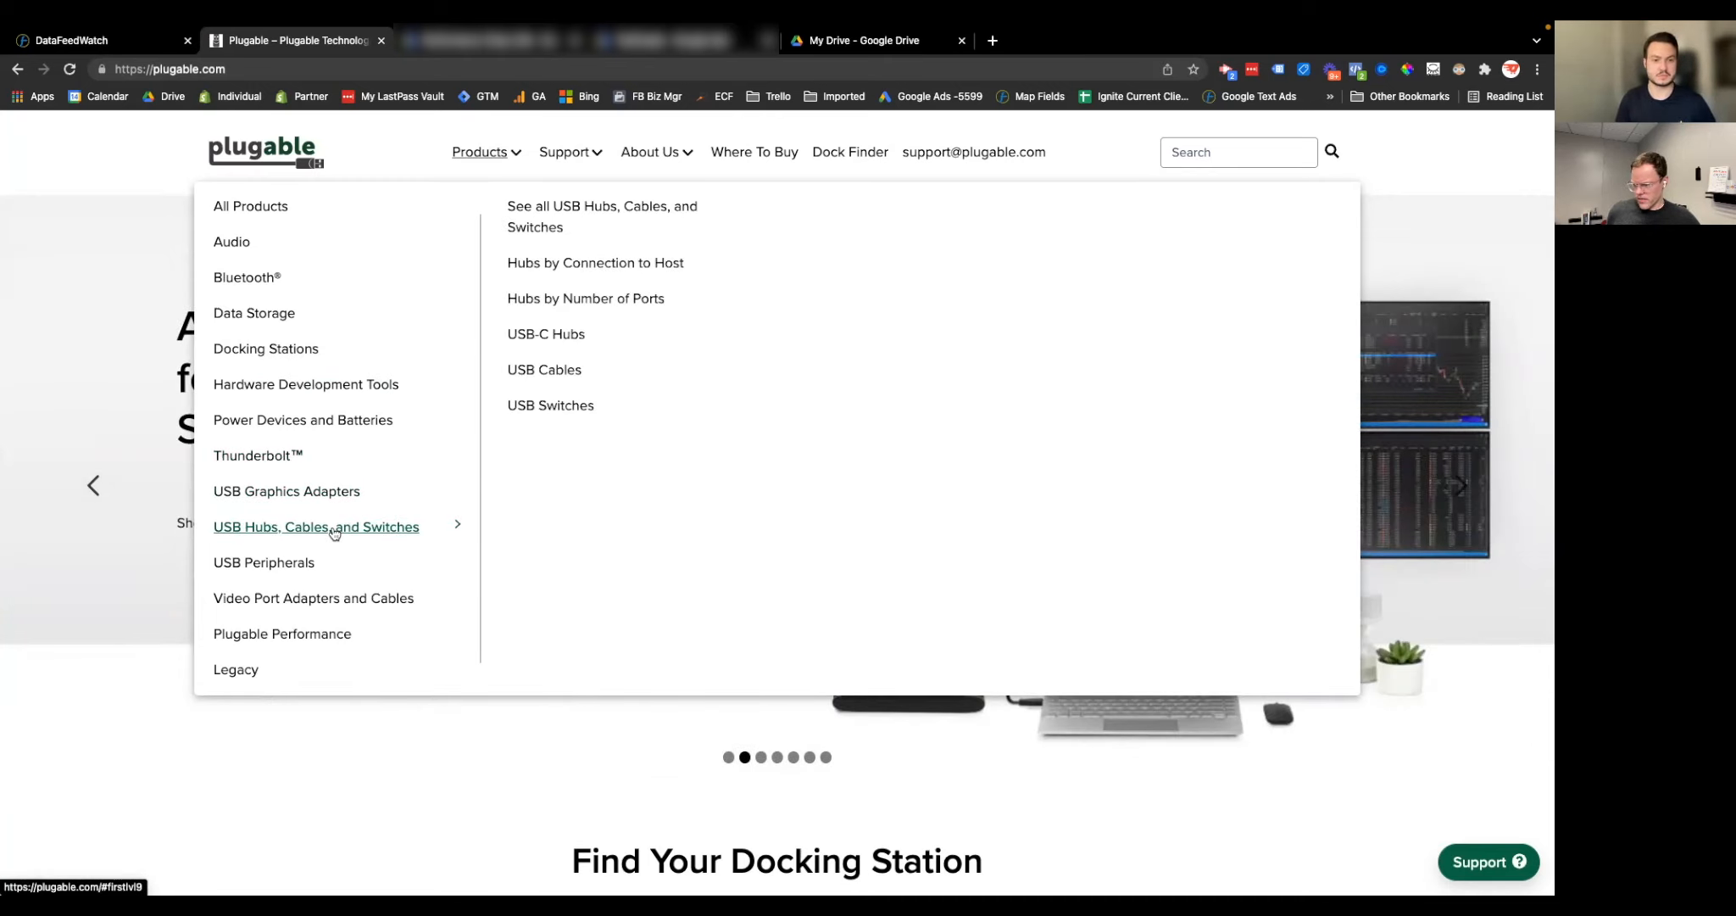